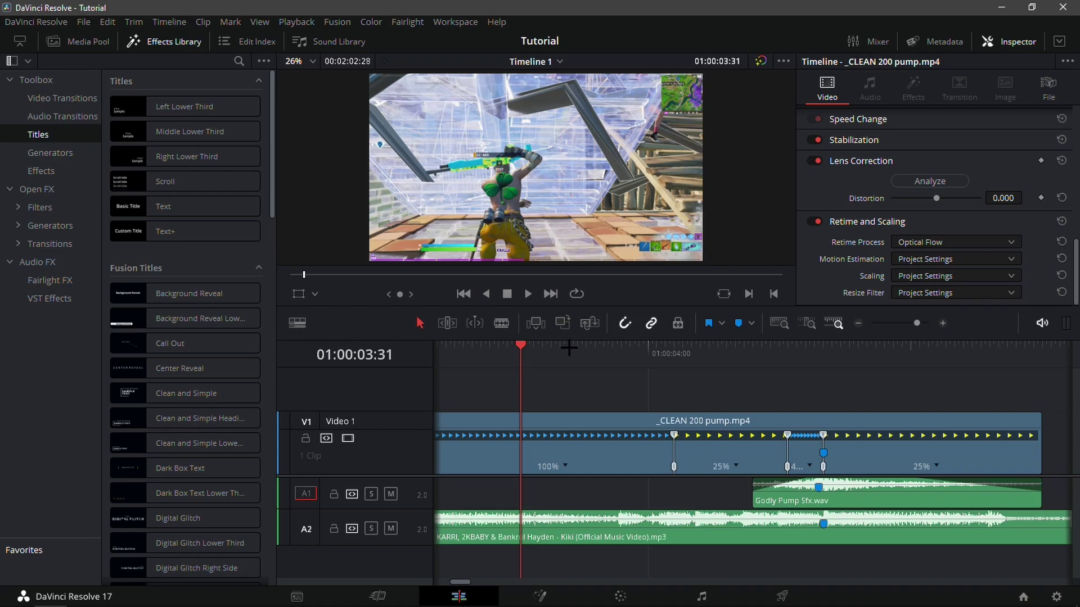
Park the playhead at 01:00:04:06 and select the _CLEAN 200 pump.mp4 clip
left_click_drag(568, 349, 674, 363)
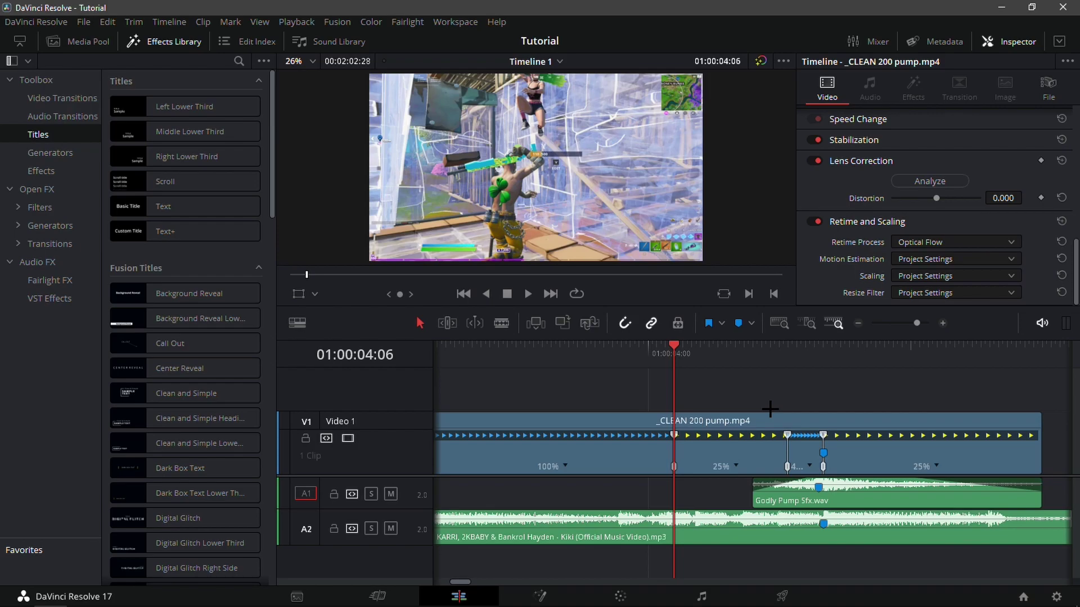
left_click_drag(736, 360, 673, 360)
left_click(723, 456)
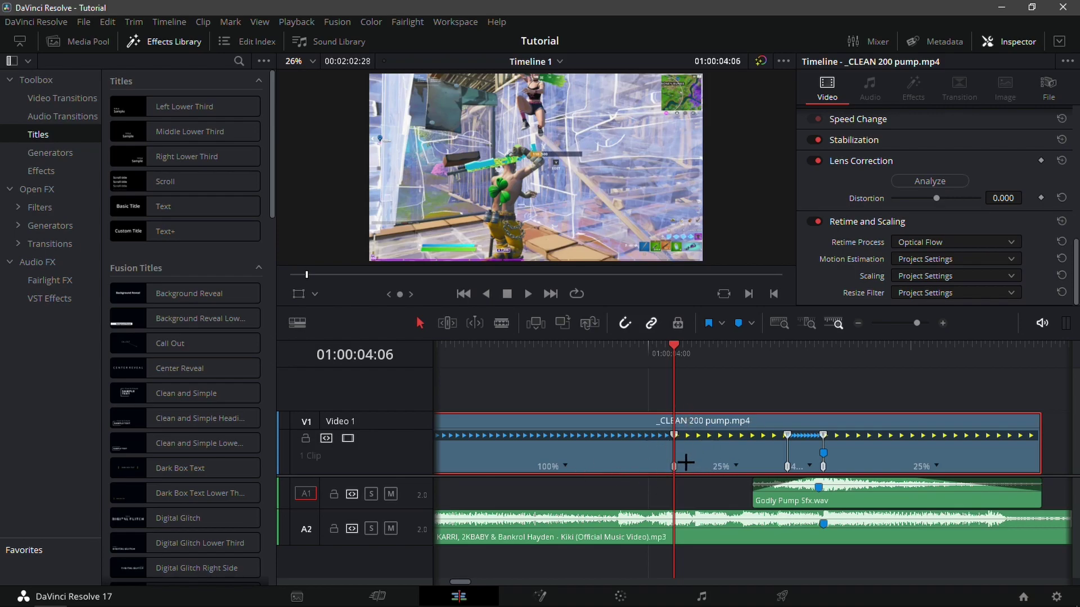
Toggle Blade mode, return to Selection mode, and show the Effects list
left_click(501, 322)
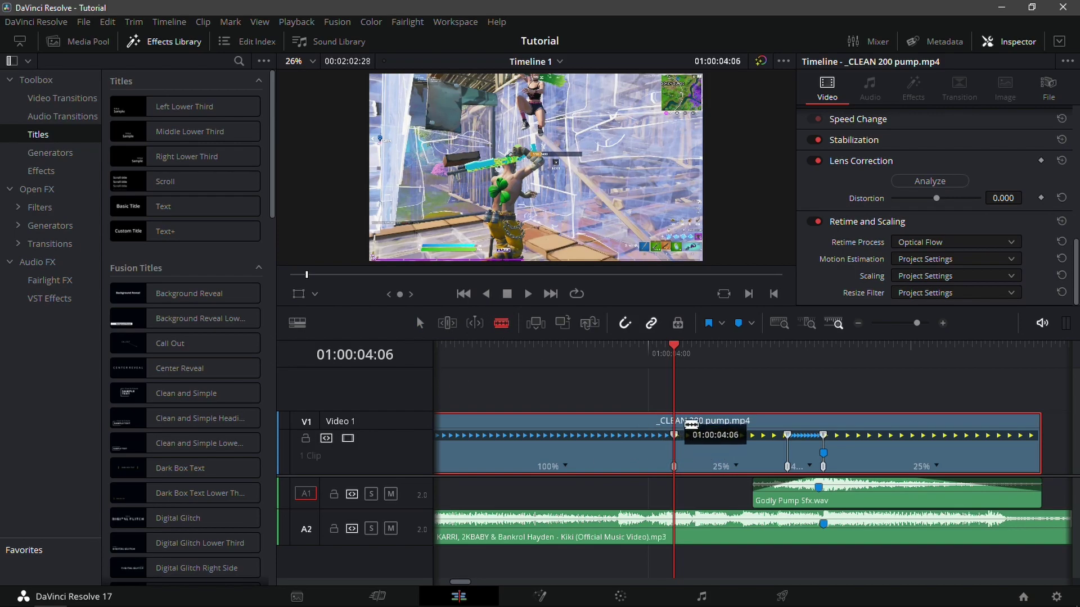
left_click(419, 323)
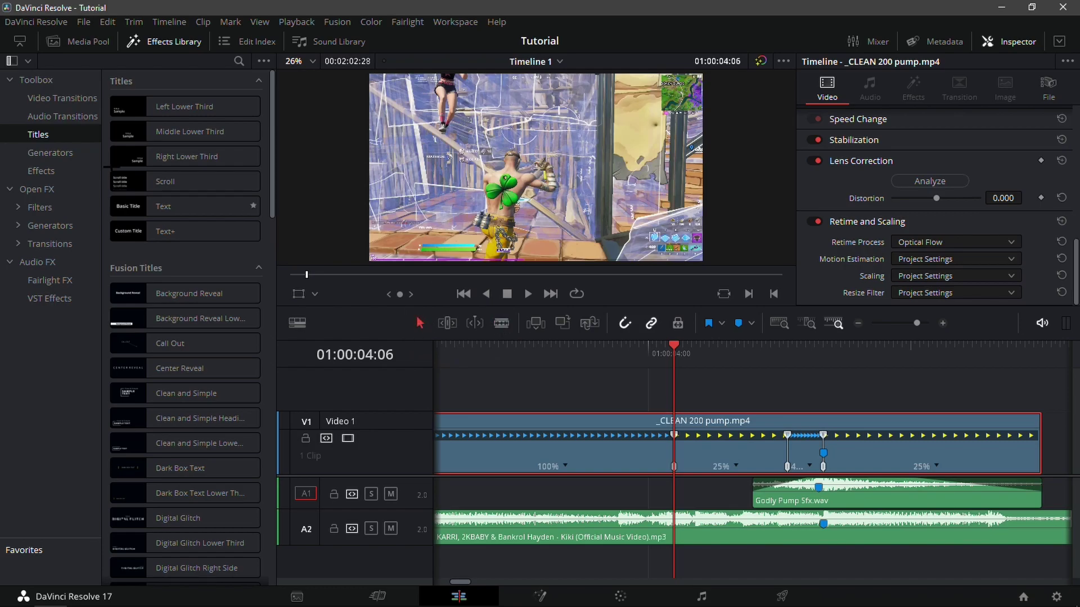
left_click(42, 170)
Drop an Adjustment Clip onto Video 2 starting at 01:00:04:06
left_click_drag(179, 106, 682, 398)
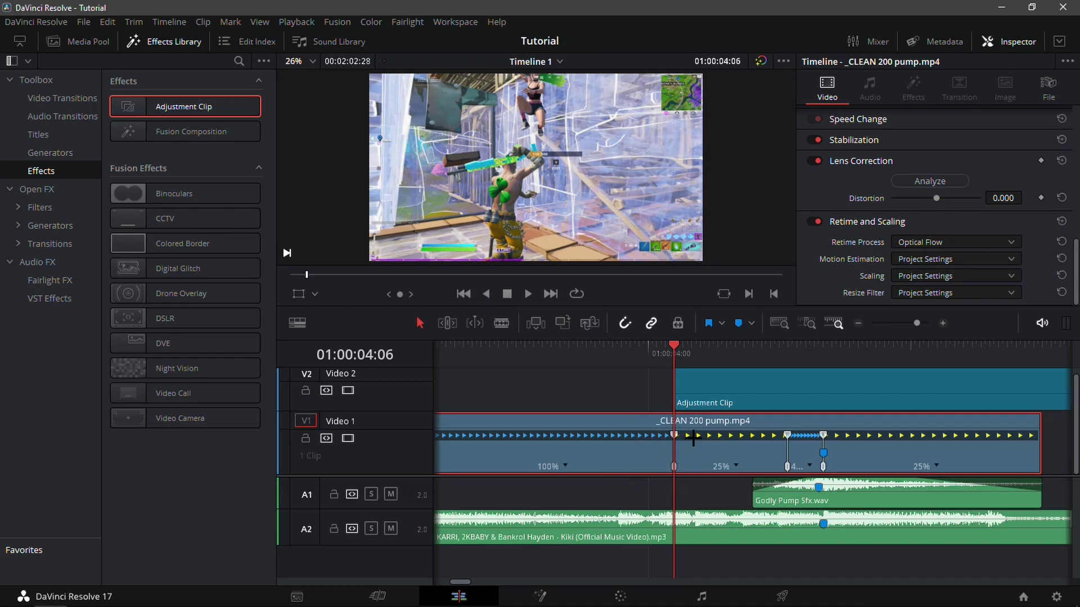
key("Left")
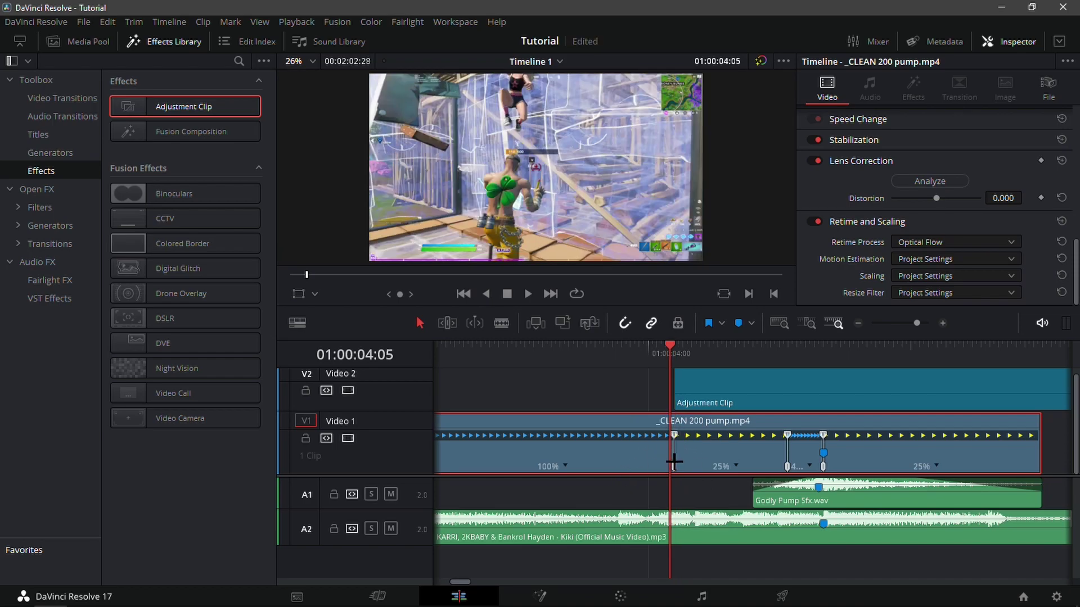
key("Right")
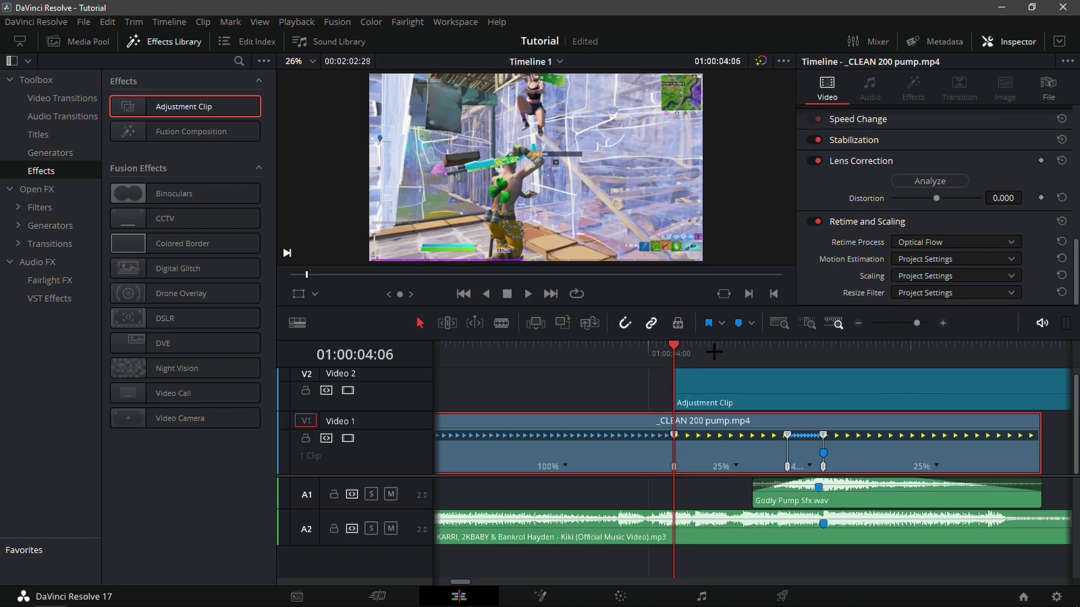
Trim the Adjustment Clip's end to the playhead near 01:00:04:40 and review it
key("space")
key("space")
left_click(855, 403)
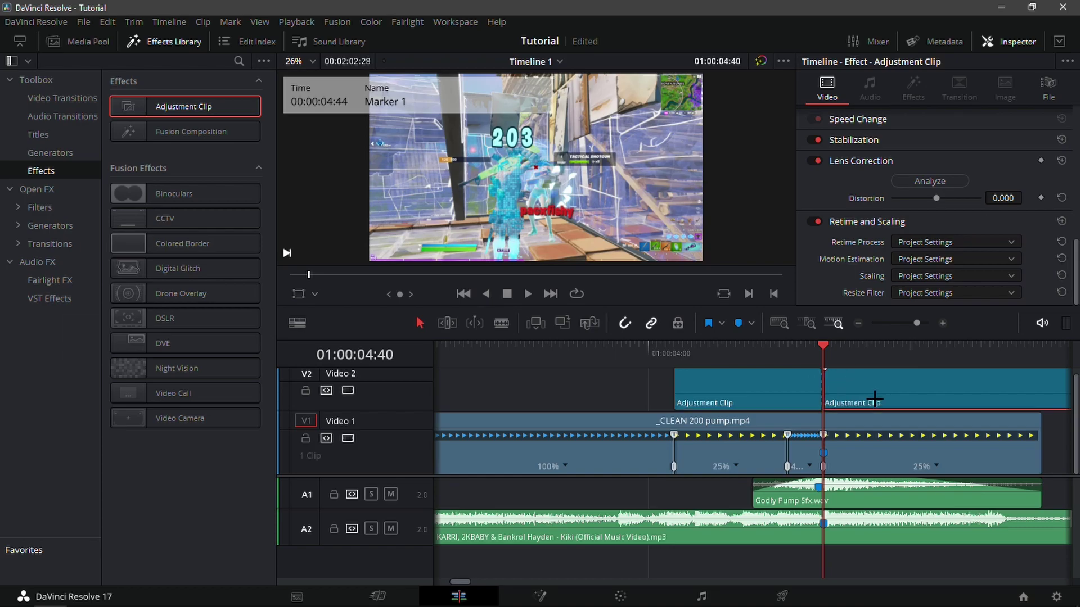
key("shift+]")
mouse_move(821, 355)
left_mouse_down()
mouse_move(751, 375)
mouse_move(844, 355)
mouse_move(676, 360)
mouse_move(841, 363)
mouse_move(703, 366)
mouse_move(670, 412)
left_mouse_up()
left_click(704, 442)
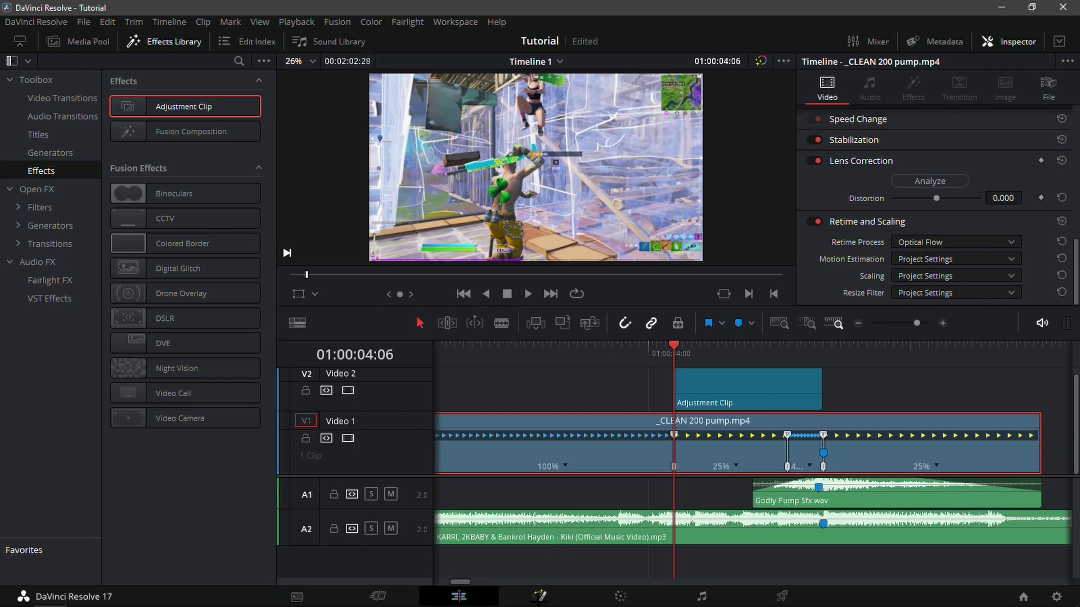
Open the Adjustment Clip on the Fusion page at its first frame
left_click(540, 596)
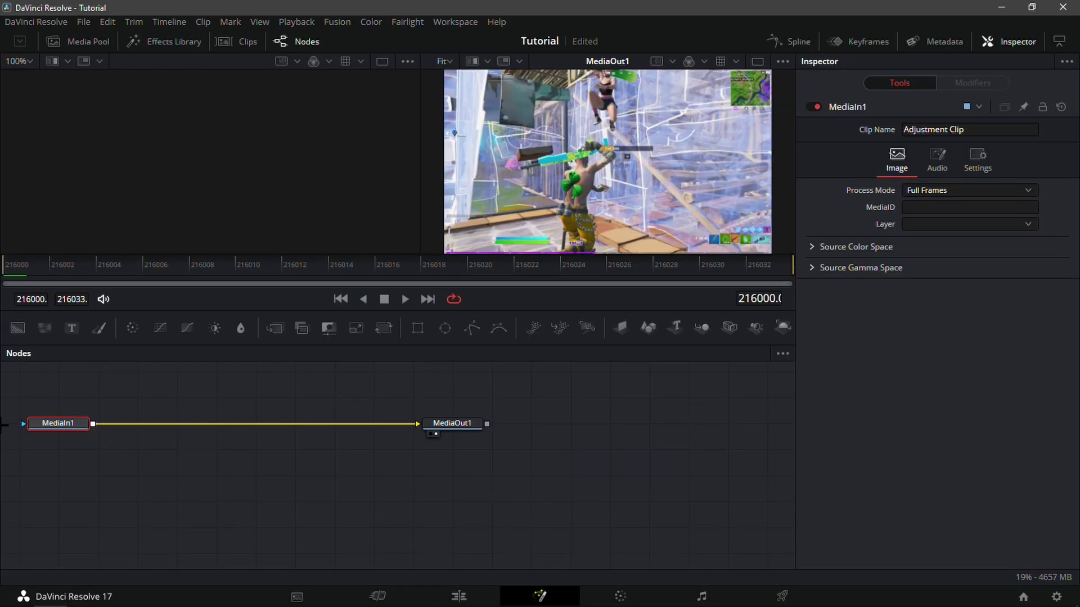
left_click(459, 596)
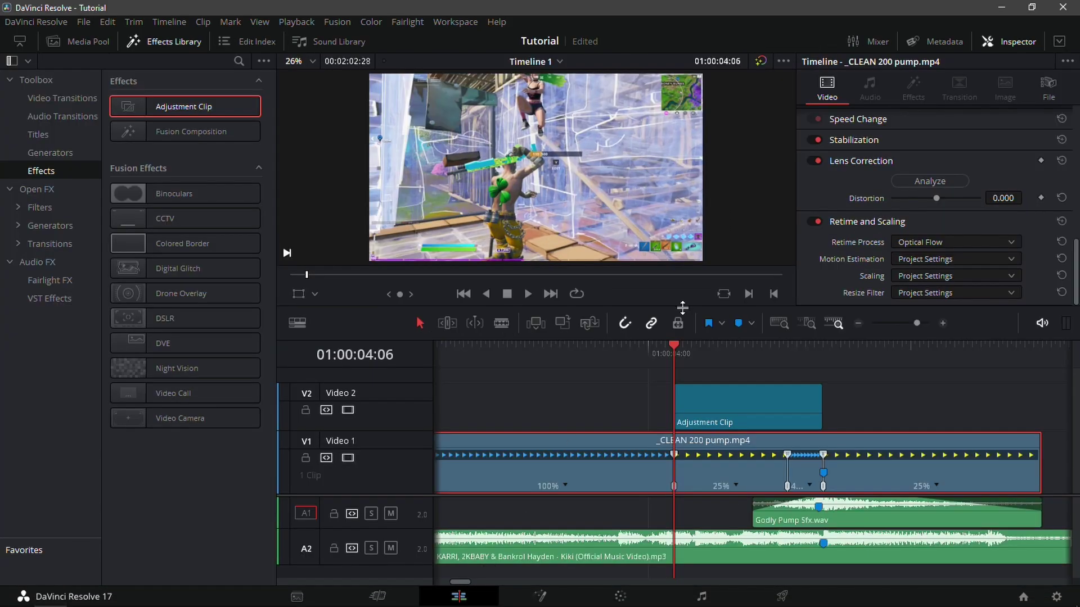
left_click(716, 405)
mouse_move(717, 363)
left_mouse_down()
mouse_move(675, 360)
mouse_move(702, 360)
left_mouse_up()
left_click(540, 596)
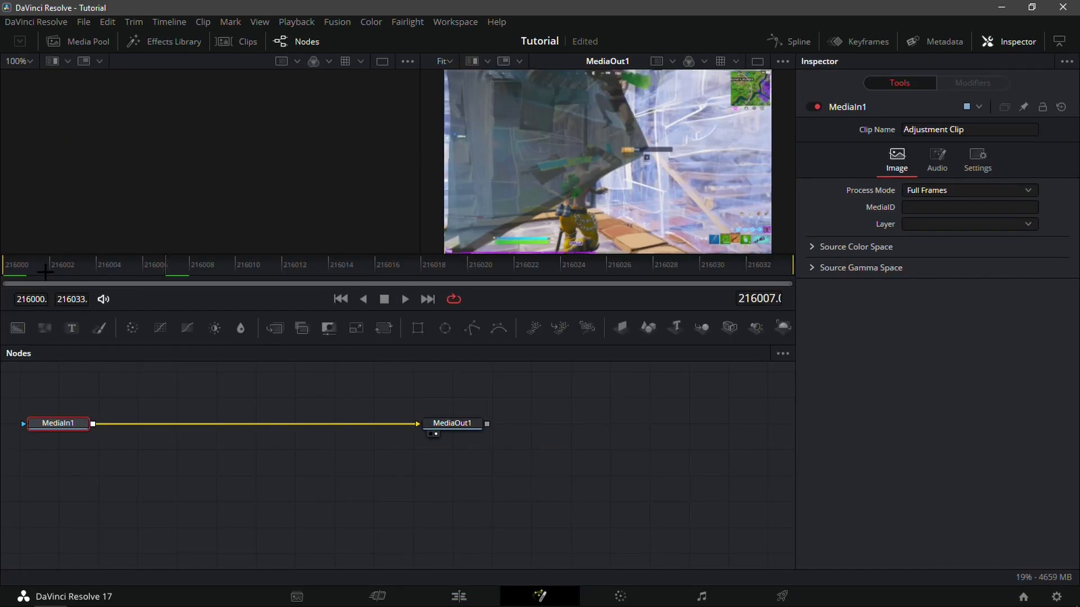
left_click_drag(45, 272, 5, 275)
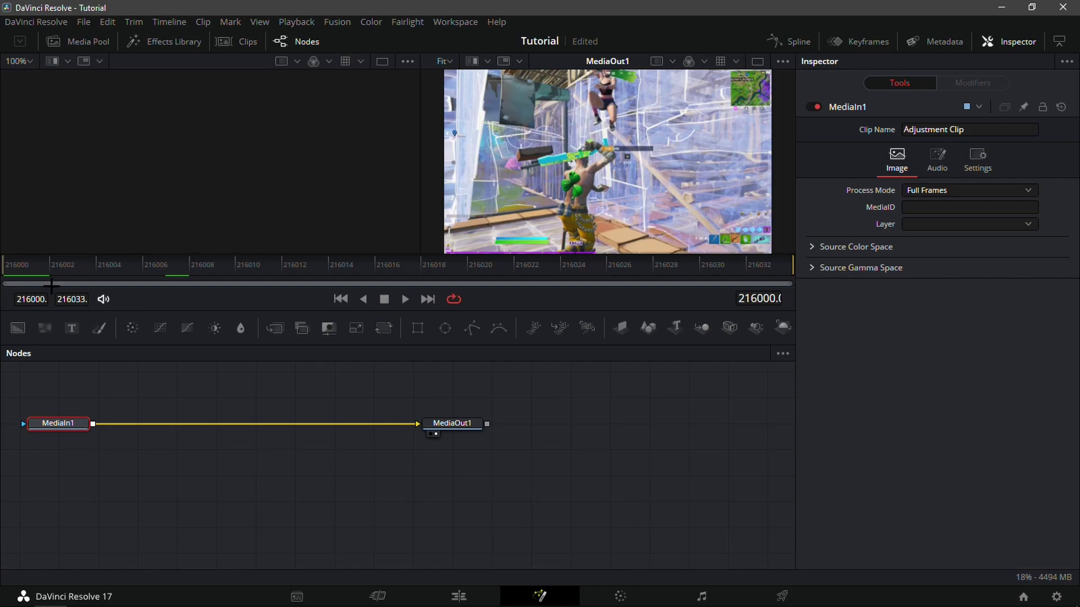
Add S_BlurMoCurves via the s_blurmo search and insert it between MediaIn1 and MediaOut1
left_click(216, 513)
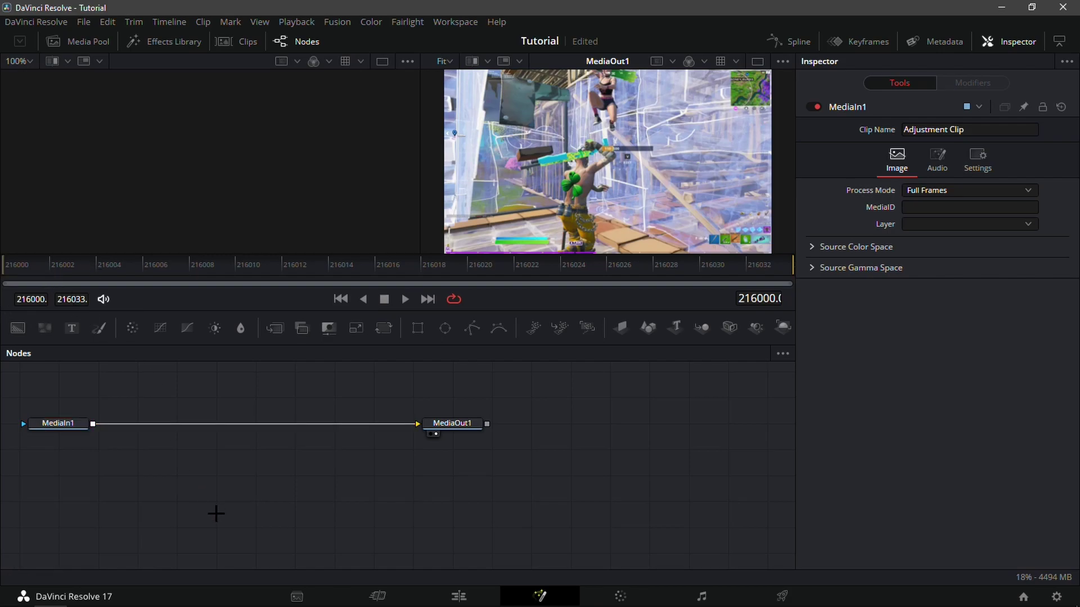
key("shift+space")
type("s")
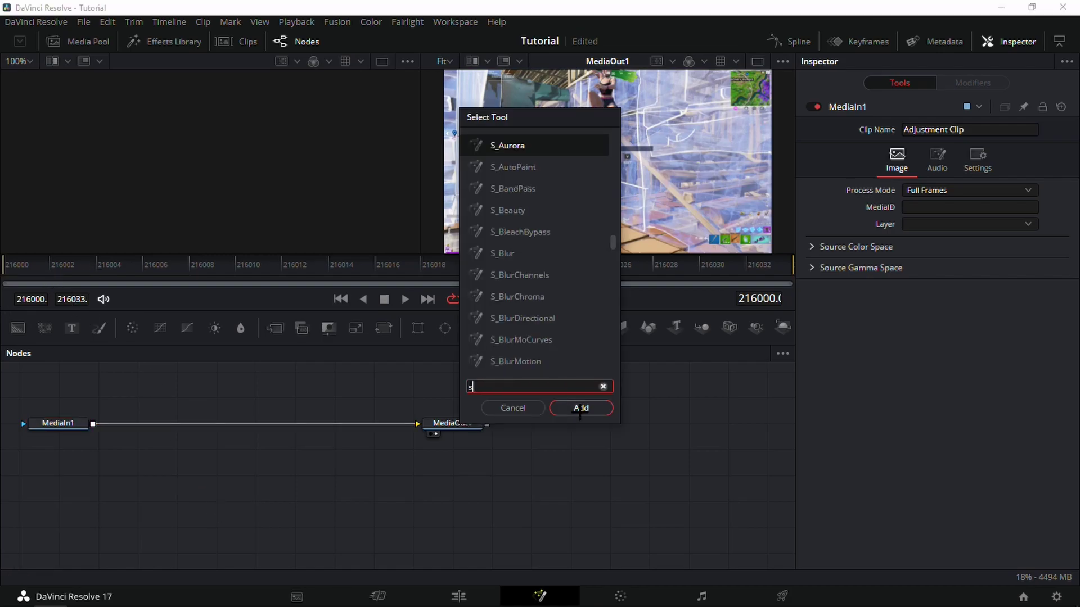
type("_blurmo")
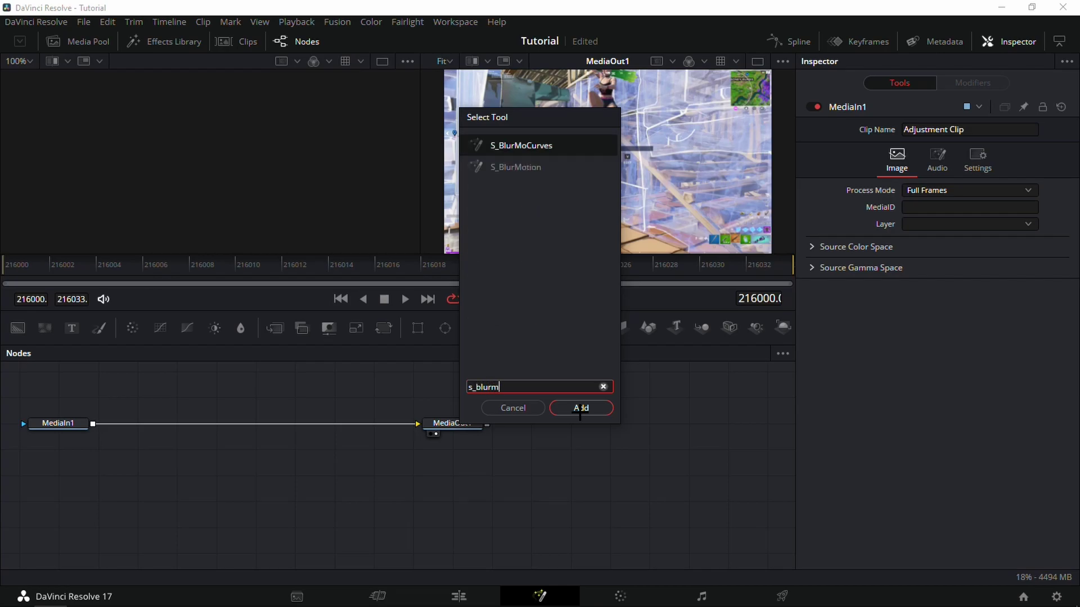
left_click(579, 409)
left_click_drag(218, 512, 221, 427)
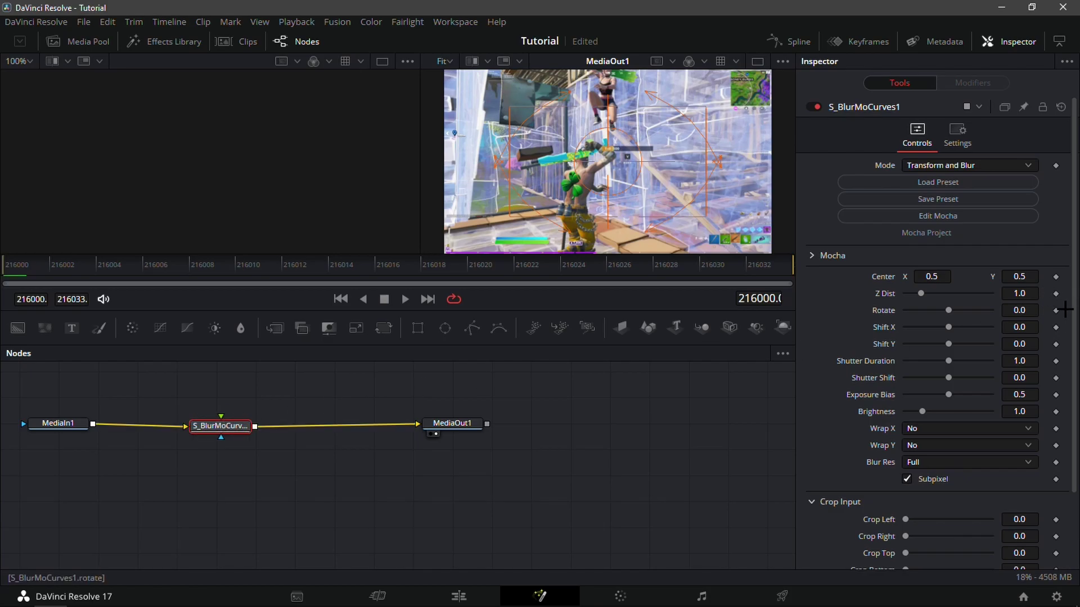
Keyframe Center and Z Dist at the start, then set Z Dist 0.7 at frame 216016
left_click(1055, 277)
left_click(1056, 293)
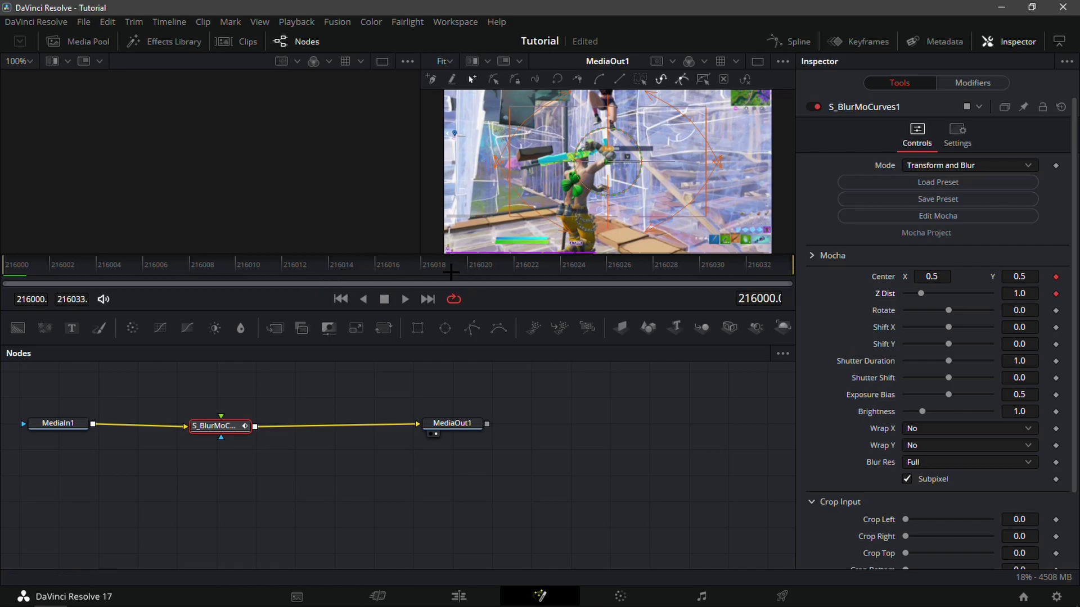
left_click(387, 270)
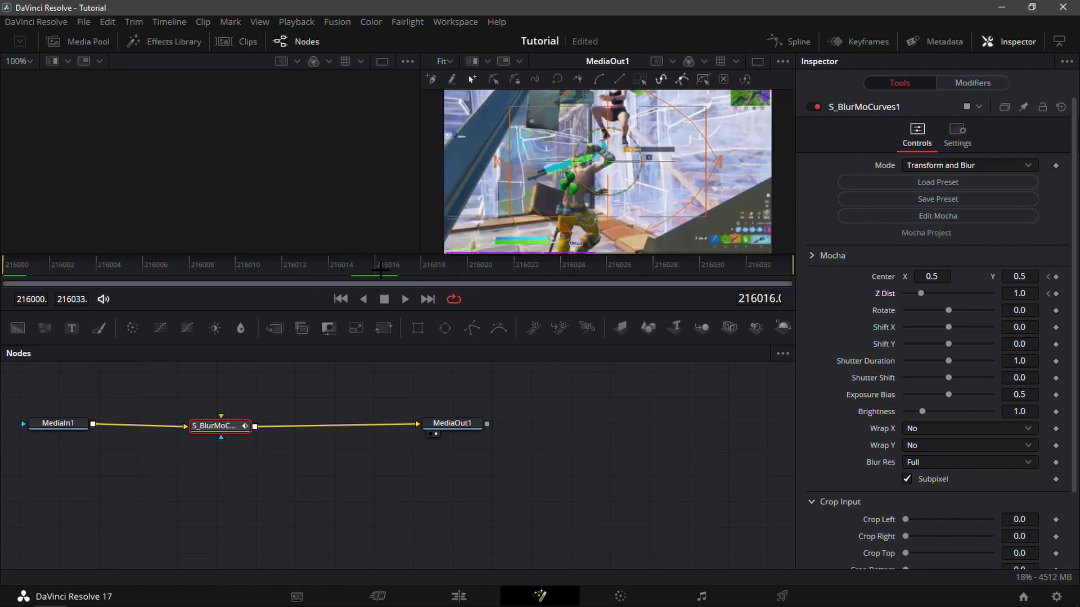
left_click_drag(1018, 293, 1020, 293)
left_click(1023, 294)
key("BackSpace")
key("Tab")
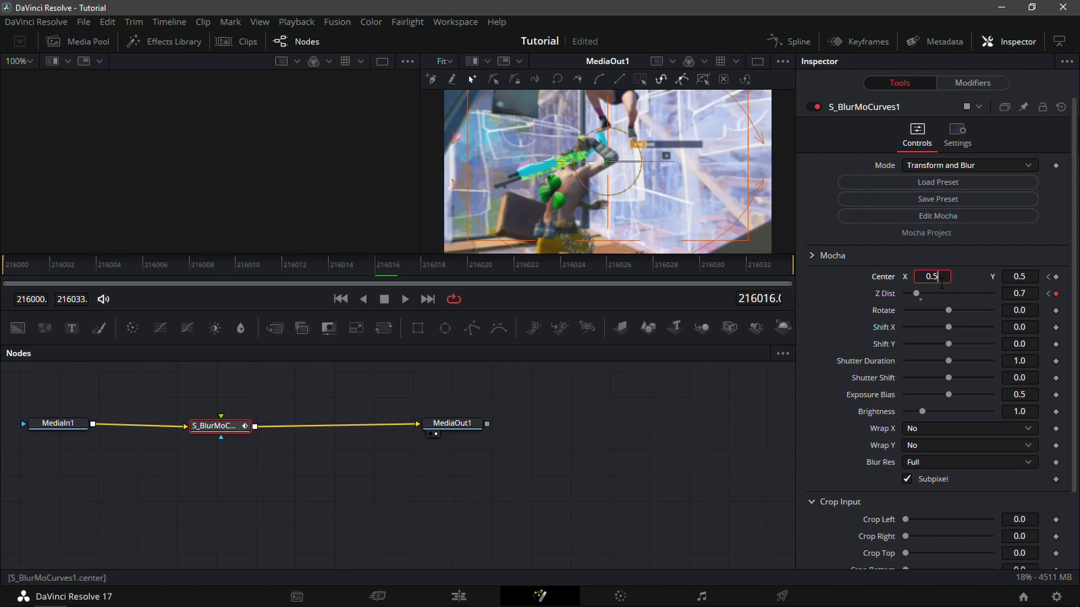
Shift the zoom centre to the right and preview the zoom
left_click_drag(940, 278, 986, 278)
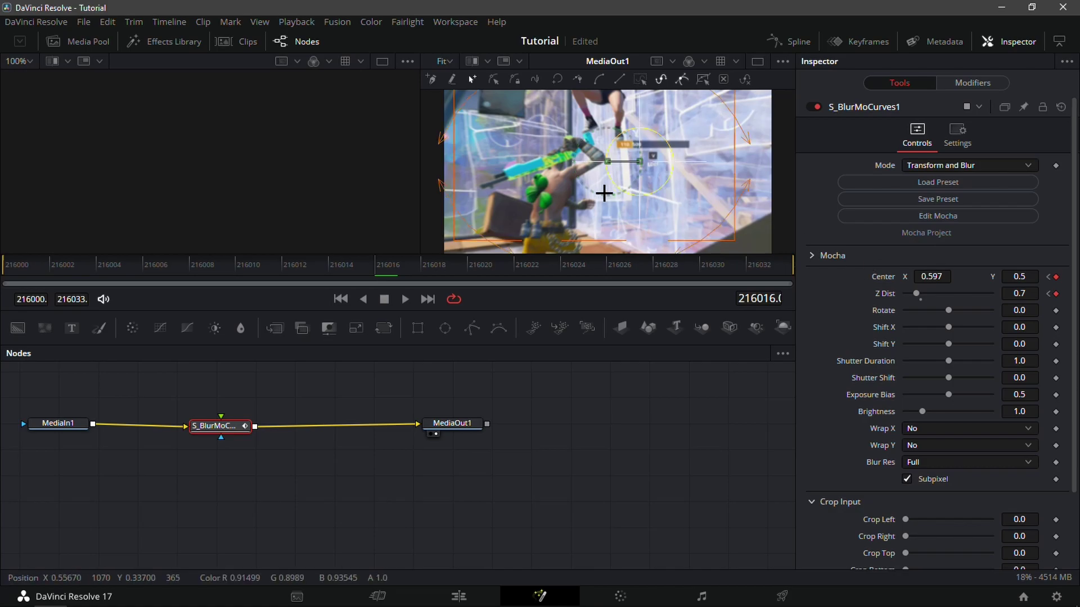
left_click_drag(940, 276, 955, 277)
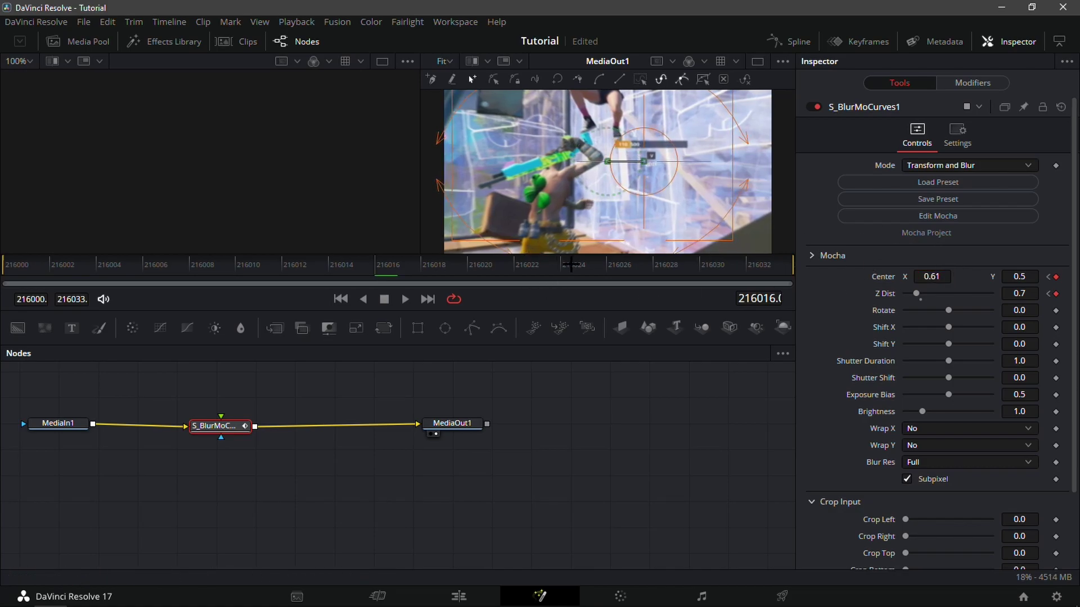
key("space")
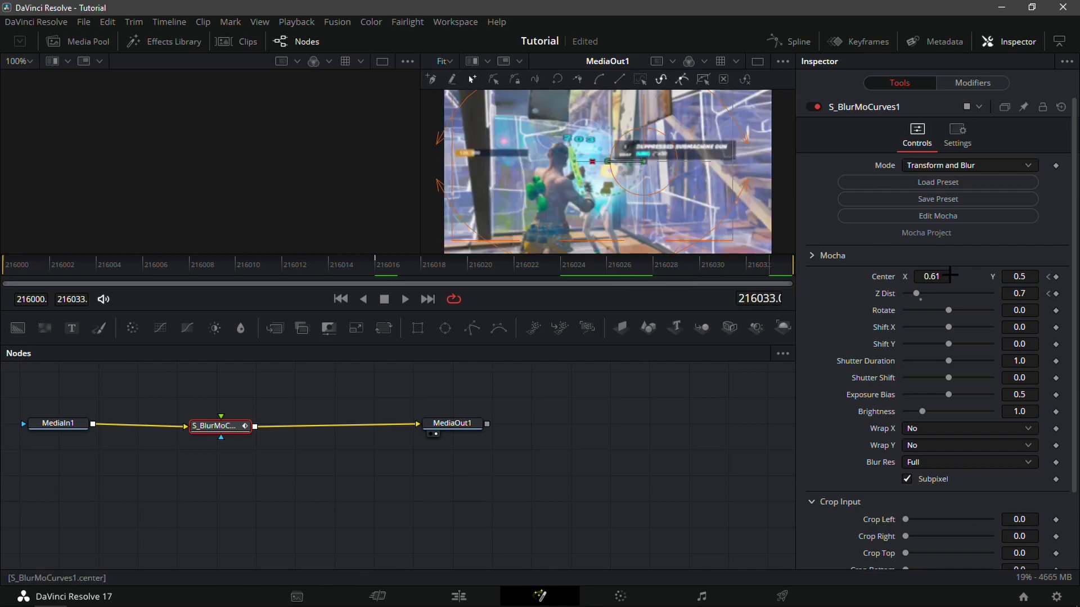
On the final frame, set Center X back to 0.5 and Z Dist to 1
left_click(933, 276)
type(".5")
left_click(1023, 276)
left_click(1034, 293)
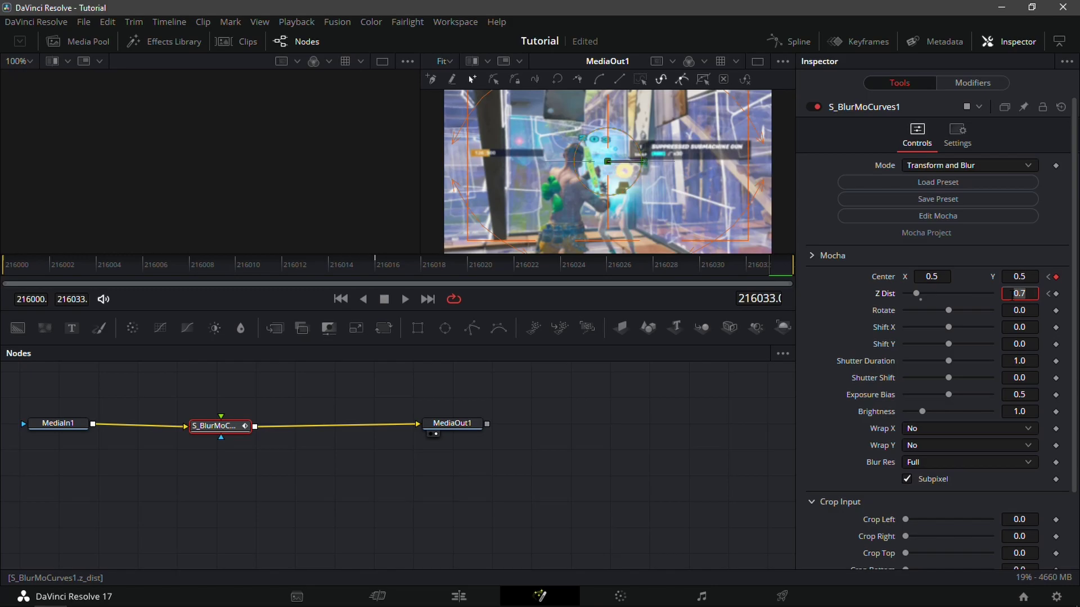
type("1")
key("Tab")
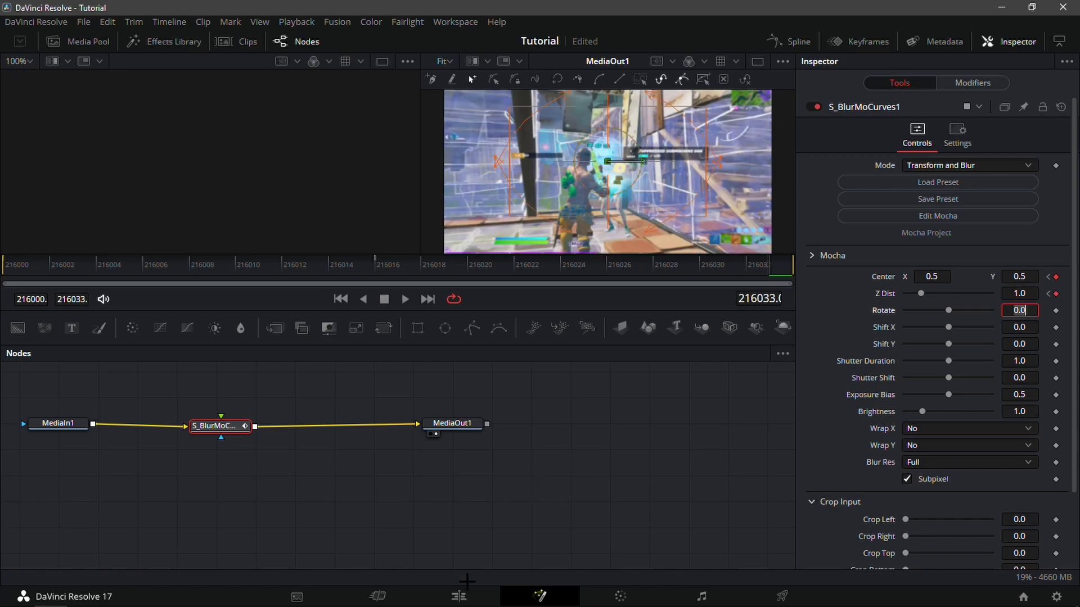
left_click(460, 594)
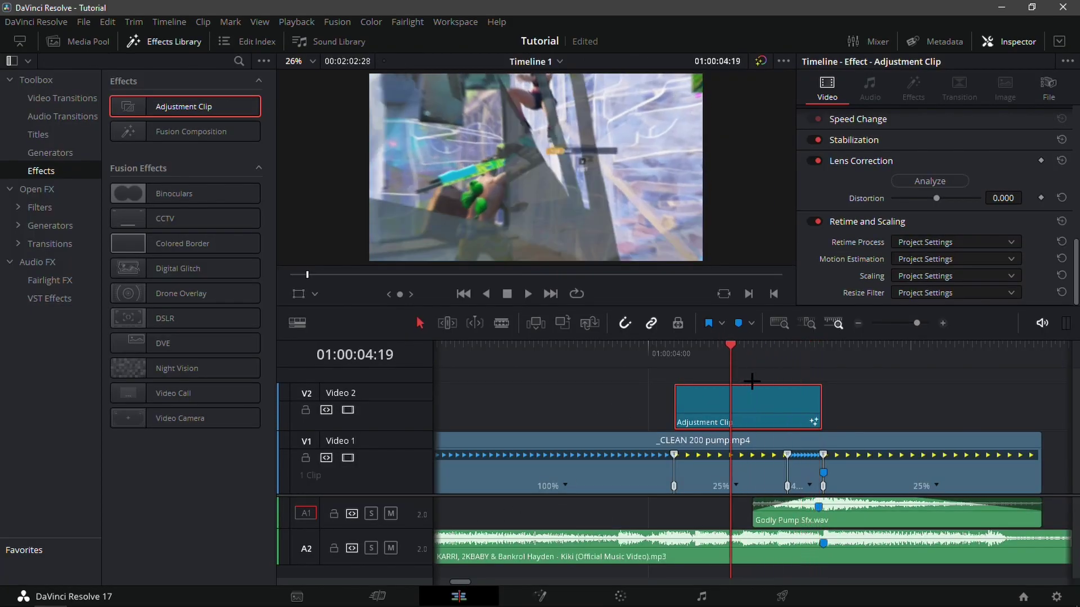
left_click(674, 386)
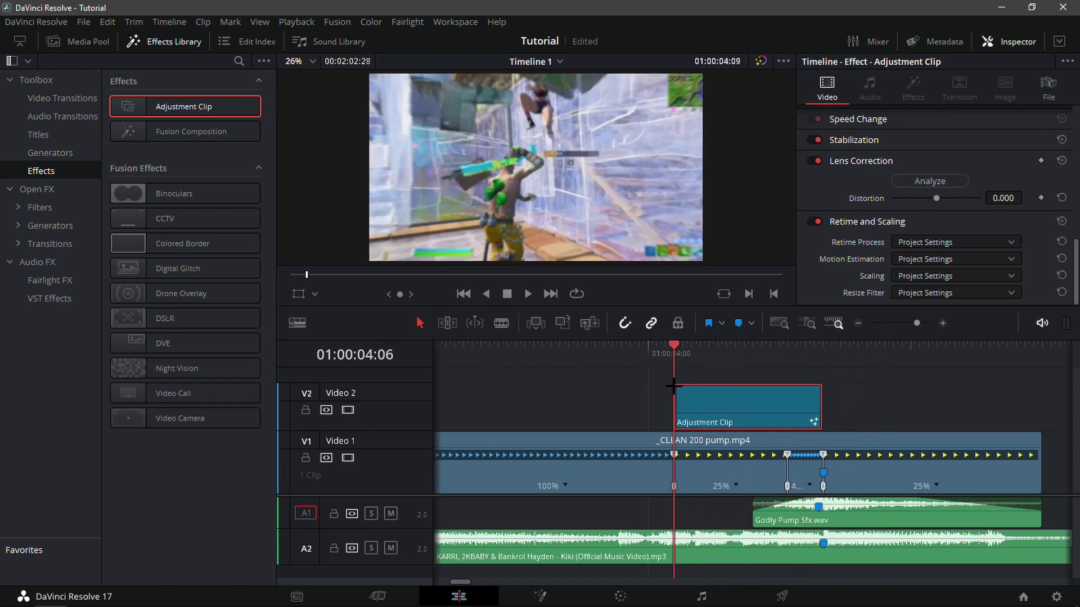
left_click(723, 377)
left_click(748, 351)
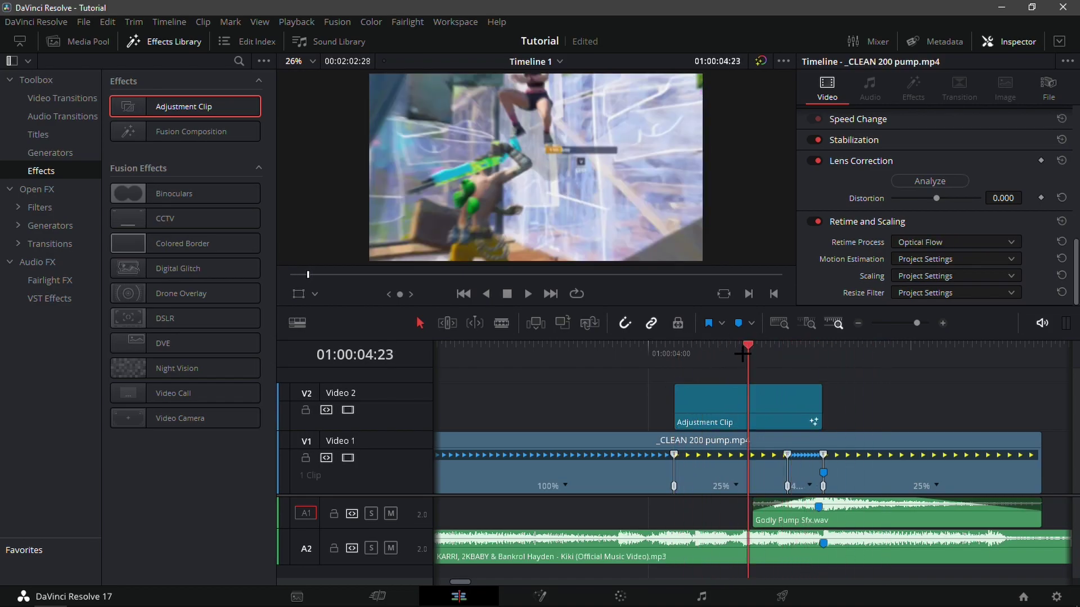
left_click(541, 593)
Undo the Center X change at frame 216016 and play the zoom from frame 216000
key("Left")
key("Left")
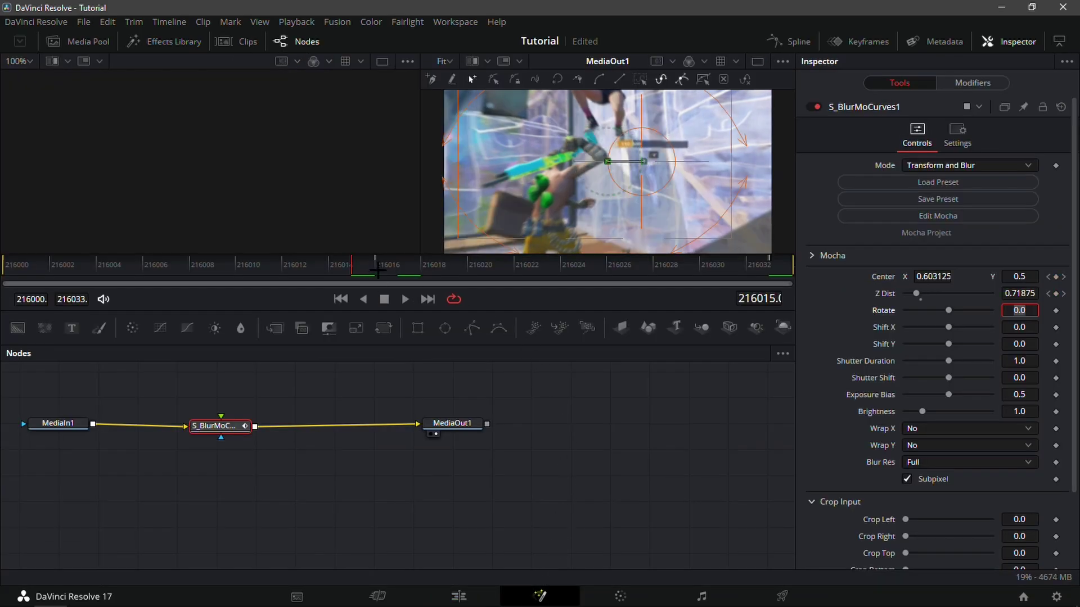
left_click(377, 272)
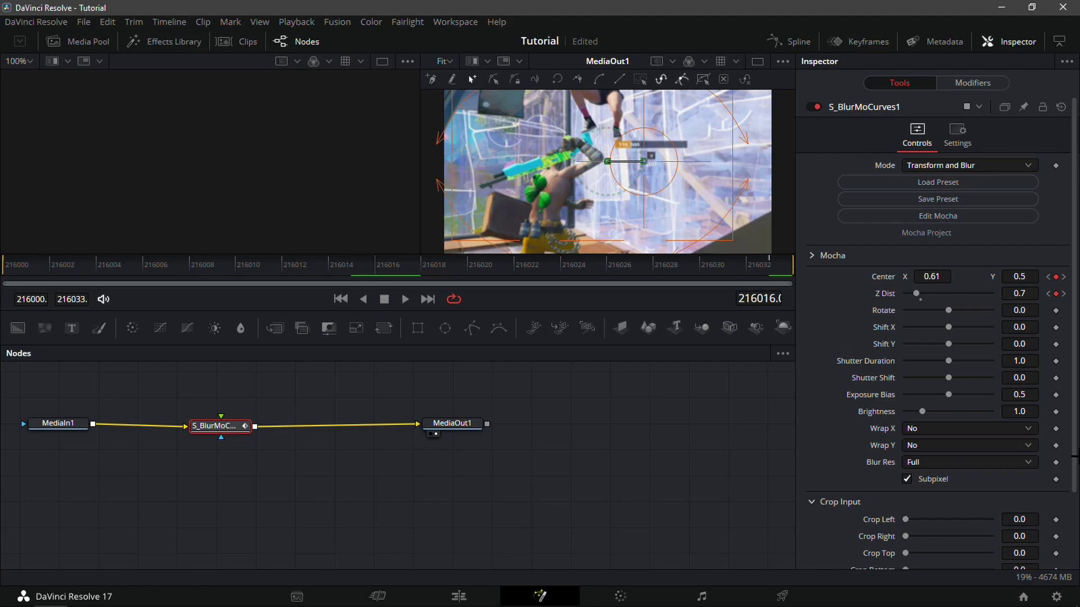
key("ctrl+z")
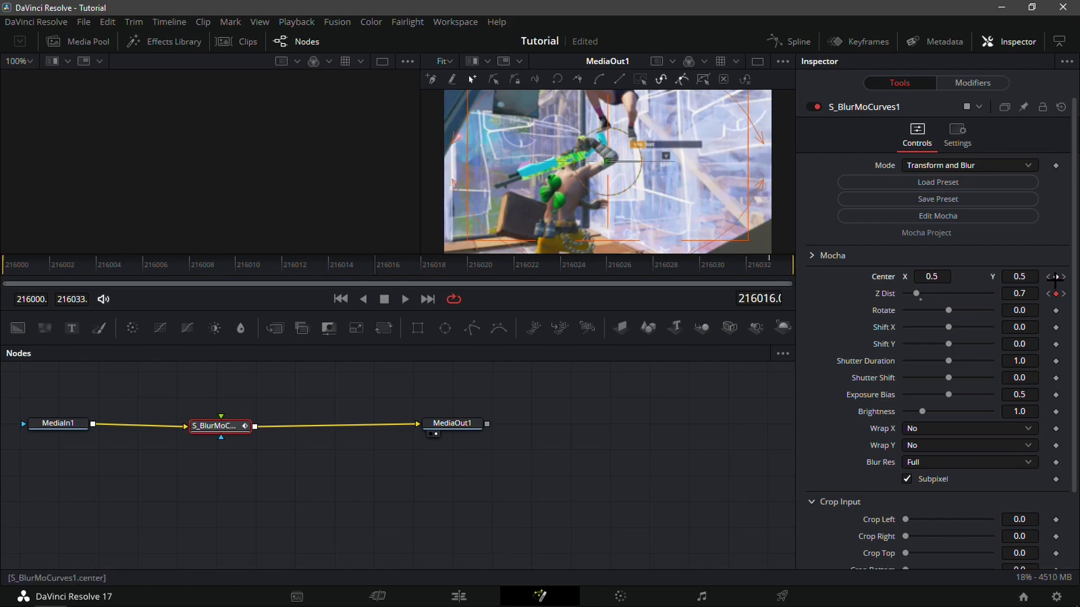
left_click_drag(377, 267, 543, 277)
key("space")
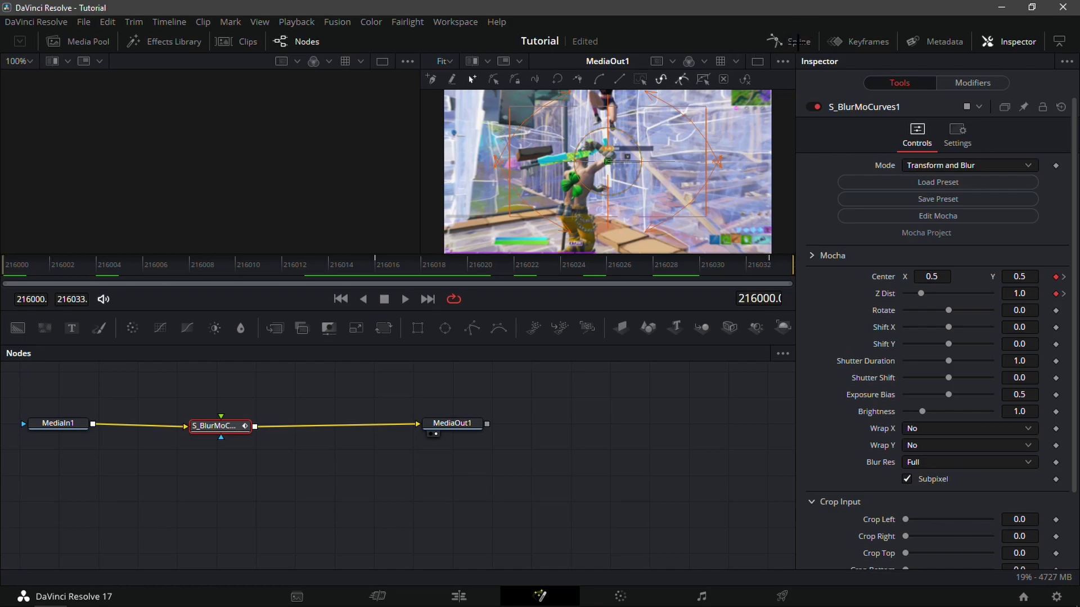
In the Spline editor, isolate the Z Dist curve and smooth all its keyframes
left_click(775, 41)
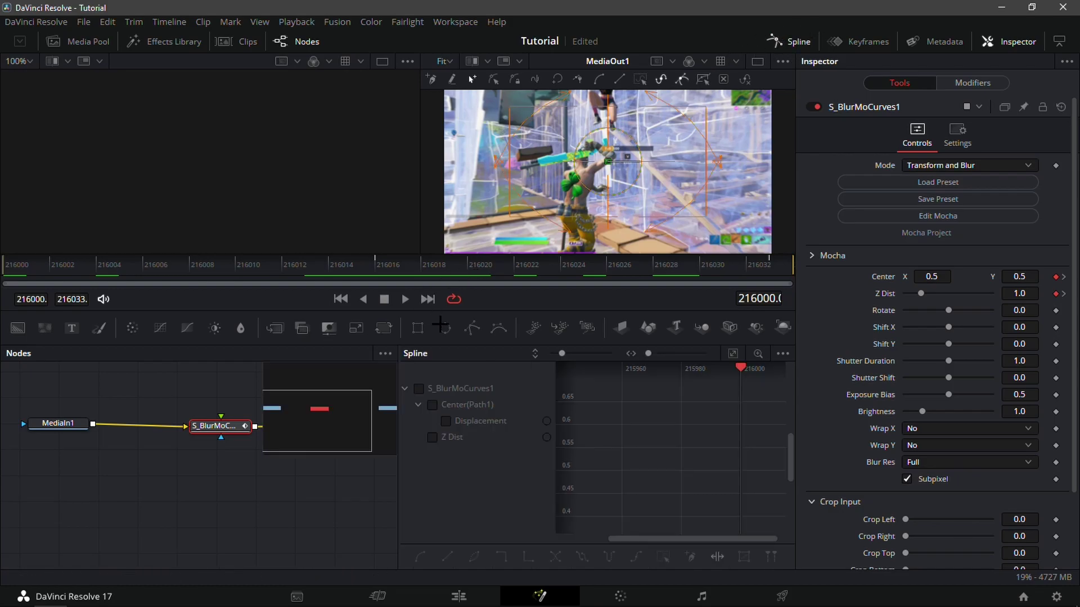
left_click(418, 388)
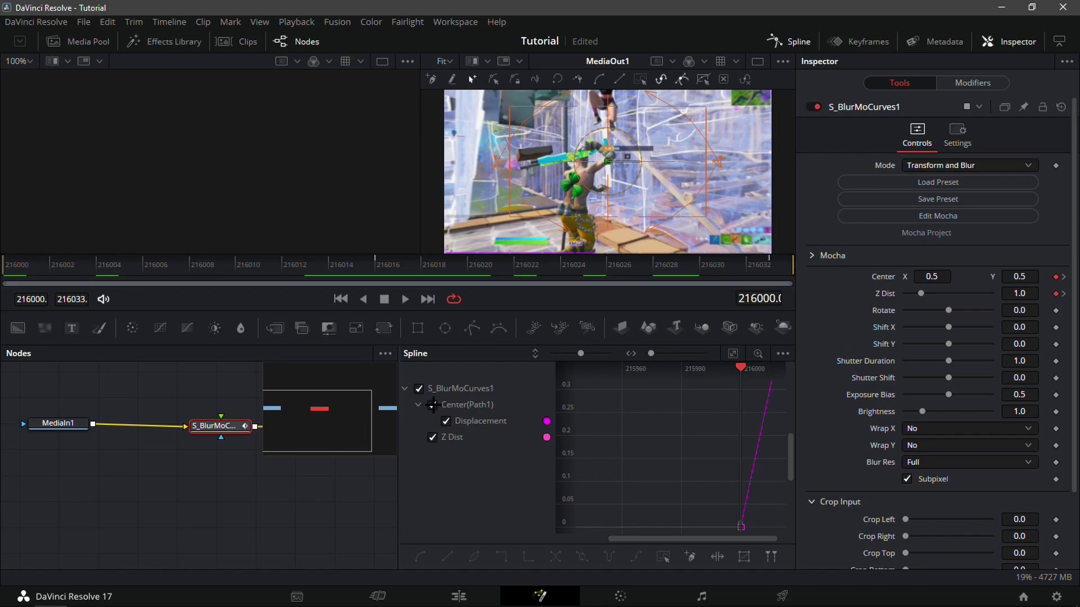
left_click(433, 405)
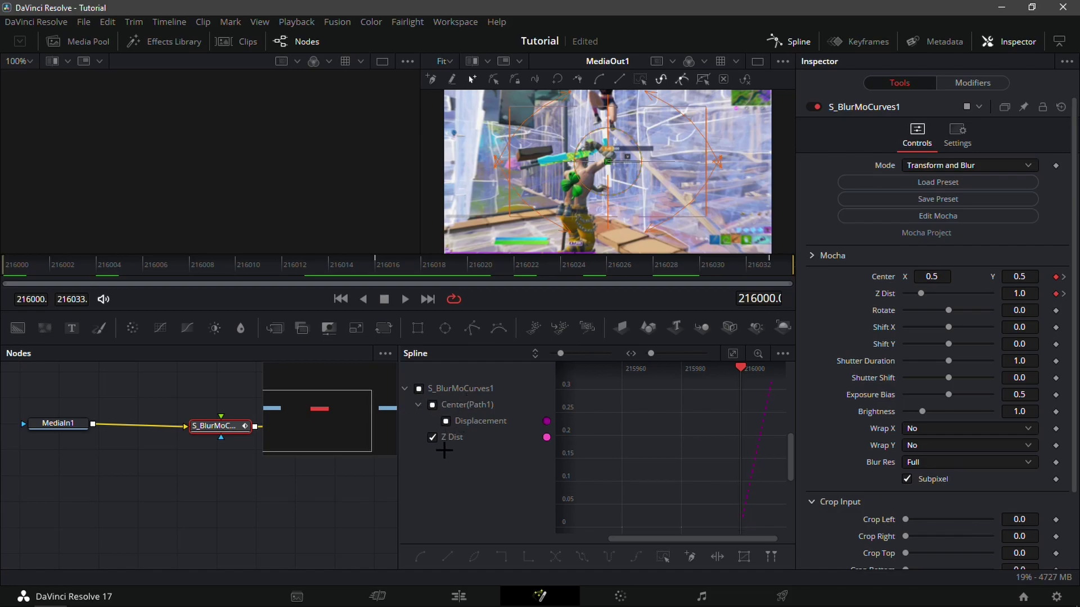
left_click(419, 388)
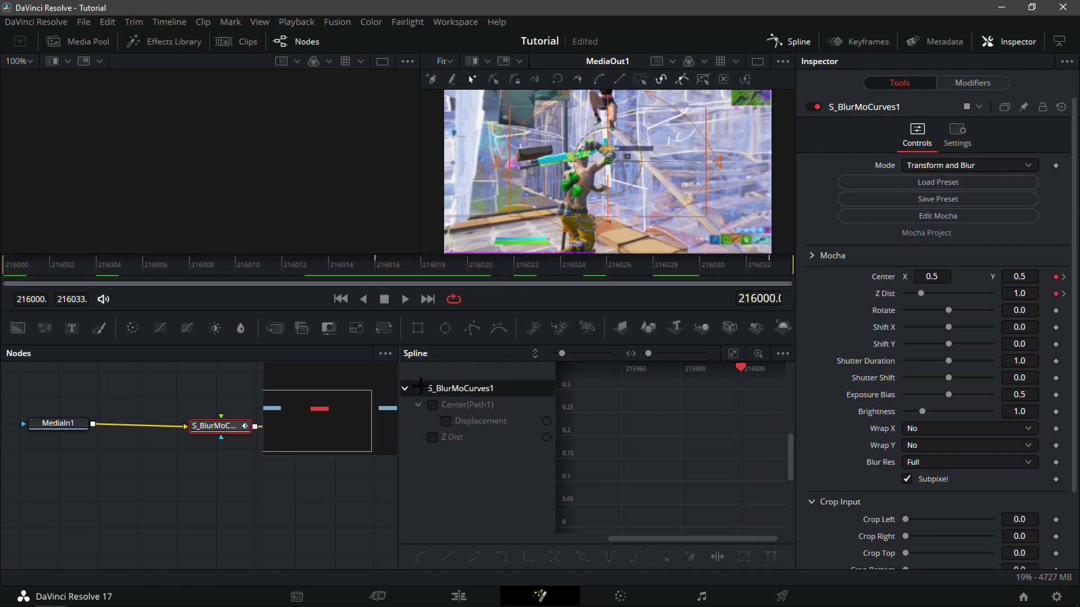
left_click(418, 388)
left_click(433, 437)
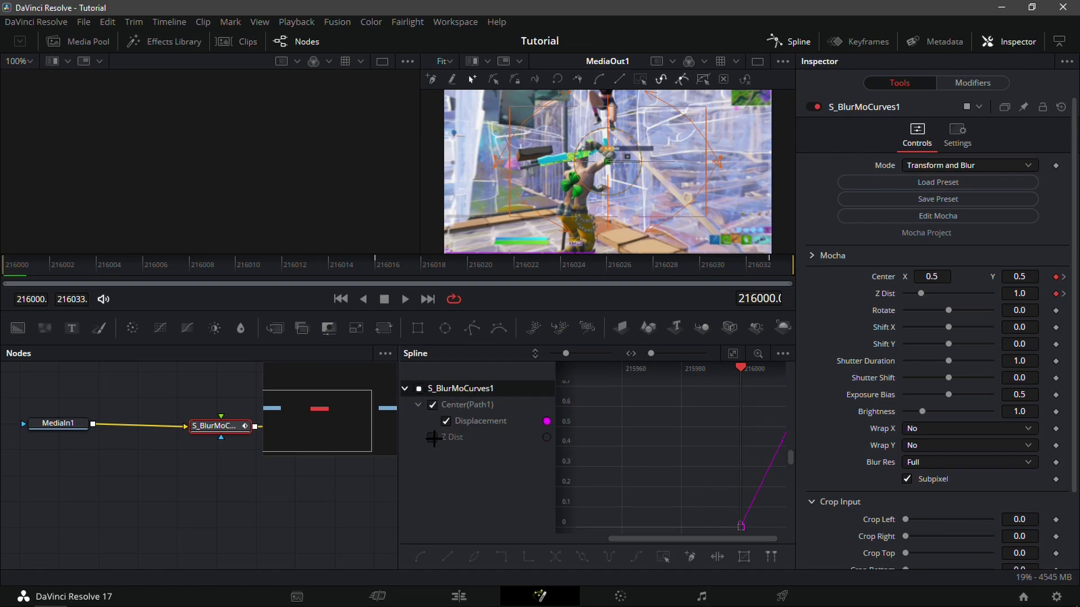
left_click(433, 437)
left_click(445, 421)
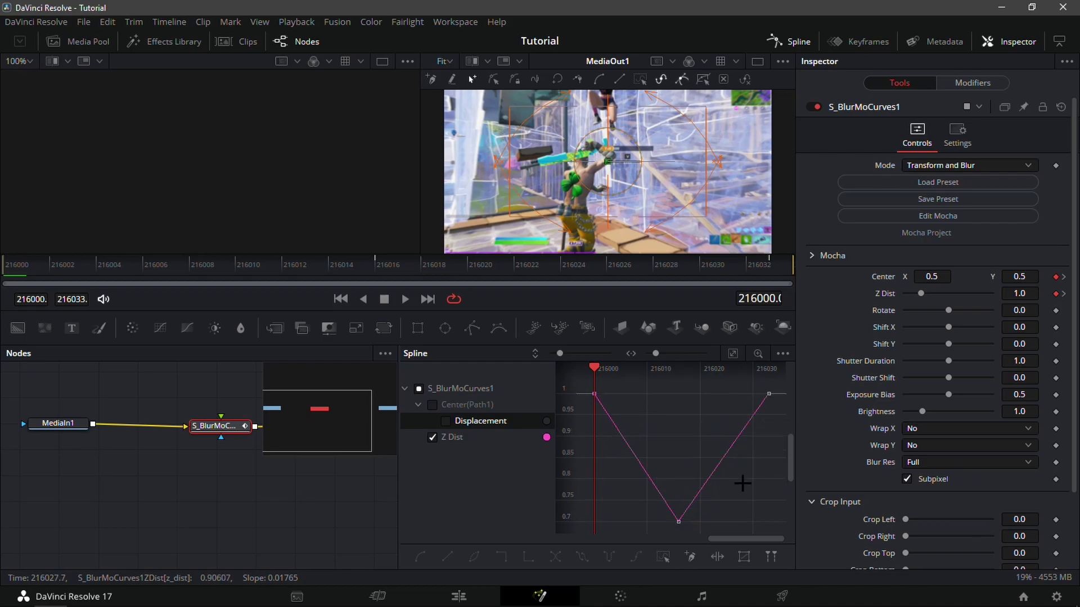
left_click_drag(780, 522, 585, 376)
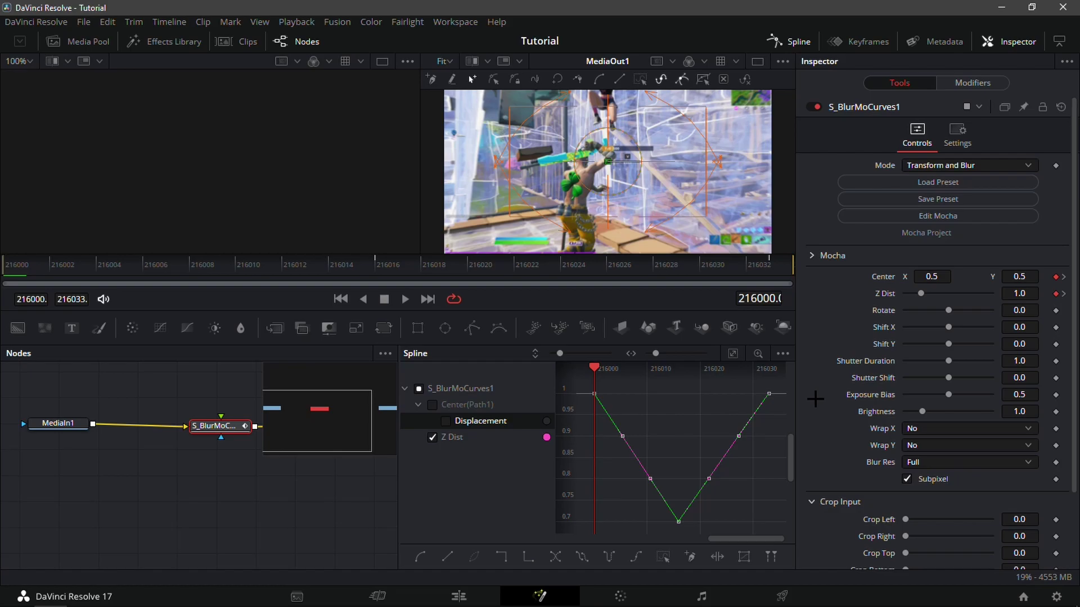
key("s")
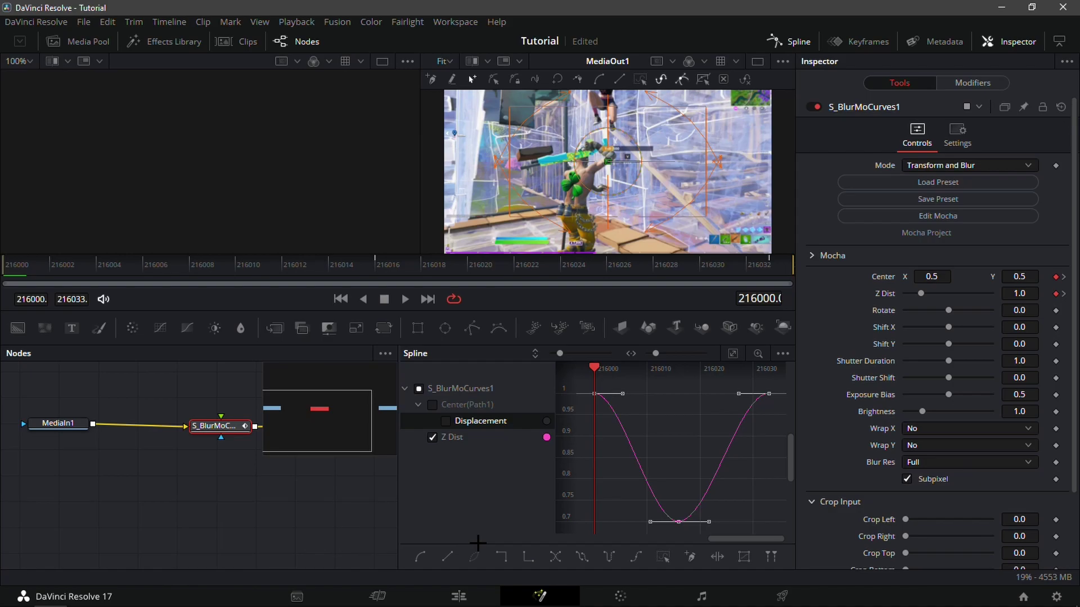
Back on the Edit page, play the zoom effect from 01:00:04:06
left_click(477, 594)
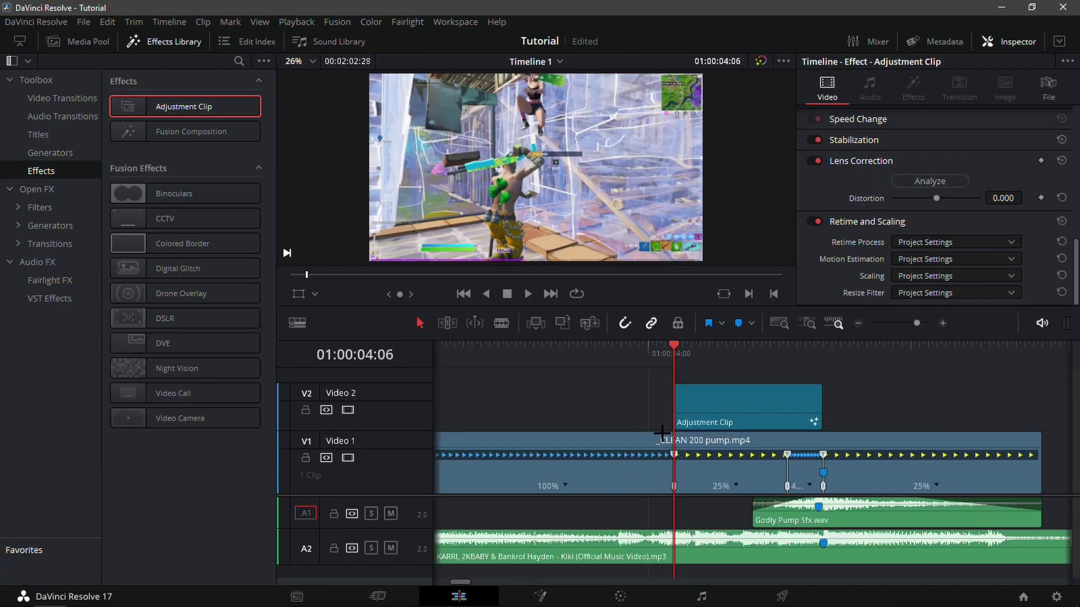
key("space")
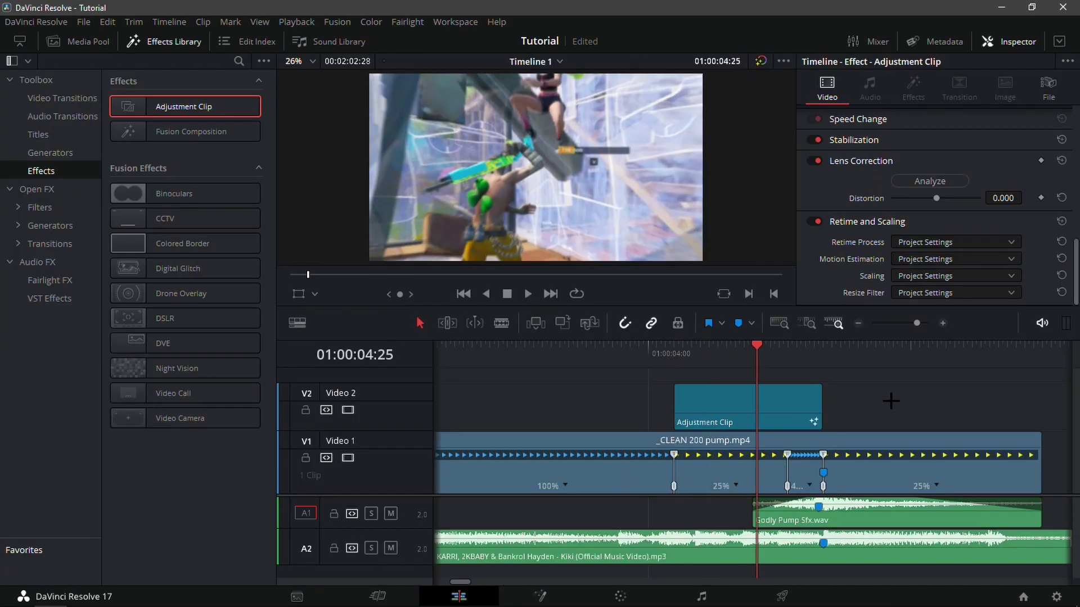
left_click(674, 376)
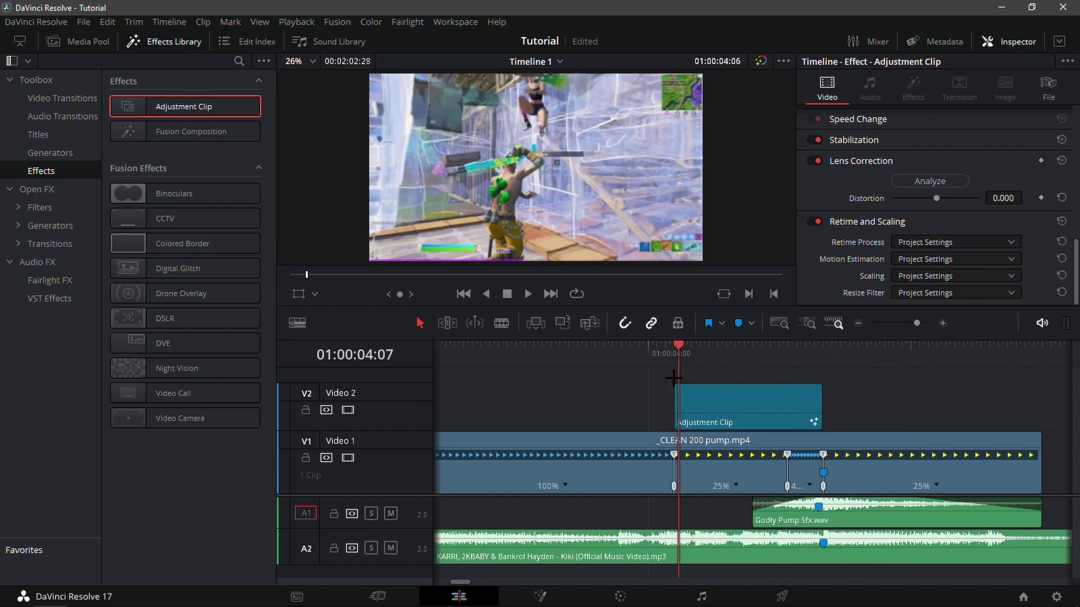
left_click(743, 360)
key("space")
left_click(677, 364)
key("space")
key("space")
left_click(681, 366)
Set Playback > Render Cache to Smart
left_click(297, 21)
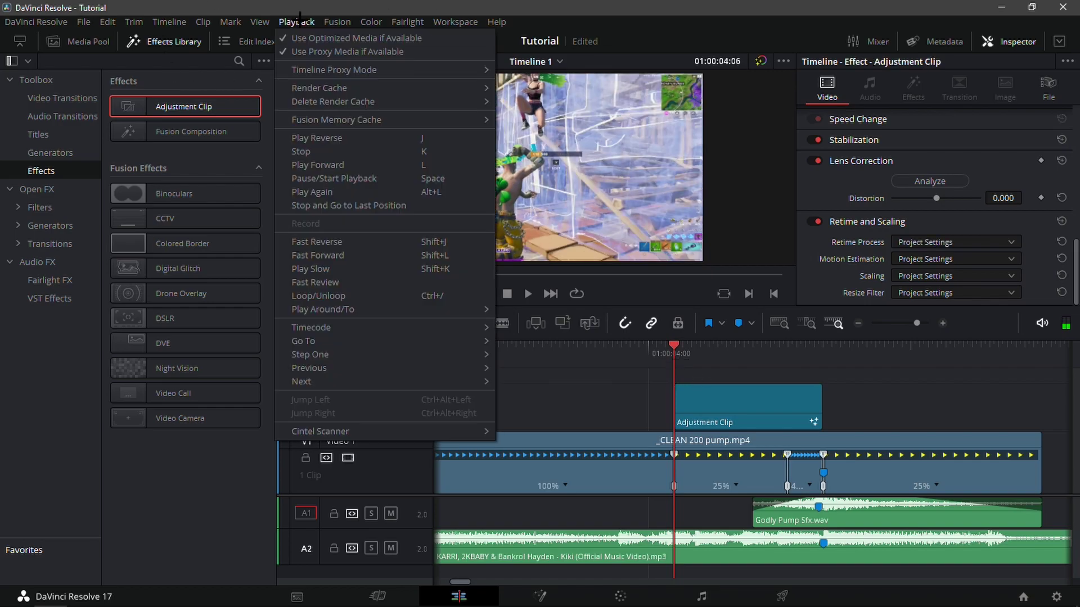
mouse_move(350, 100)
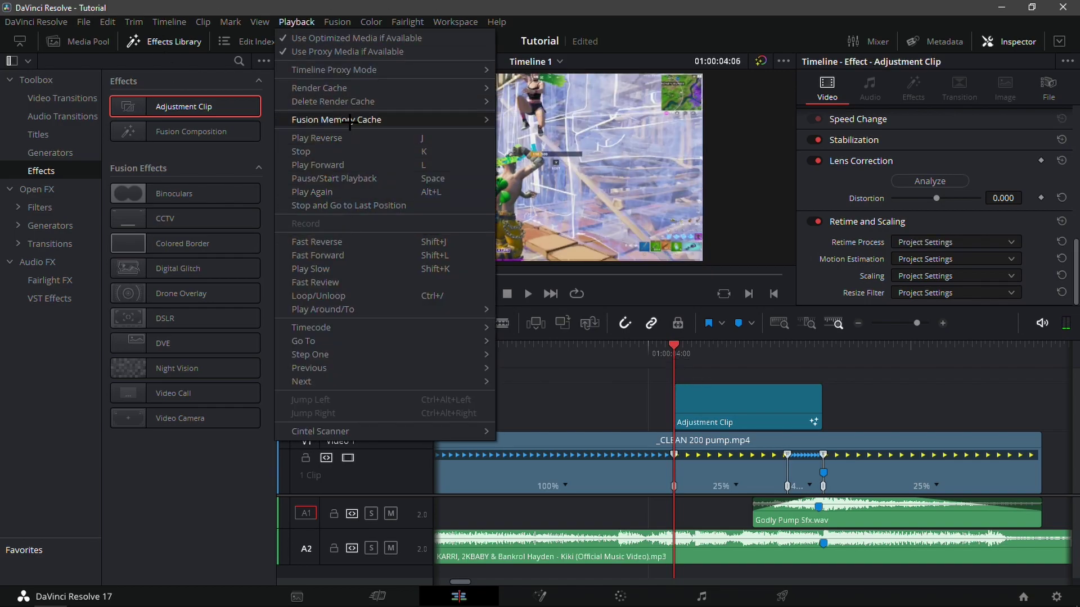
mouse_move(395, 90)
left_click(523, 104)
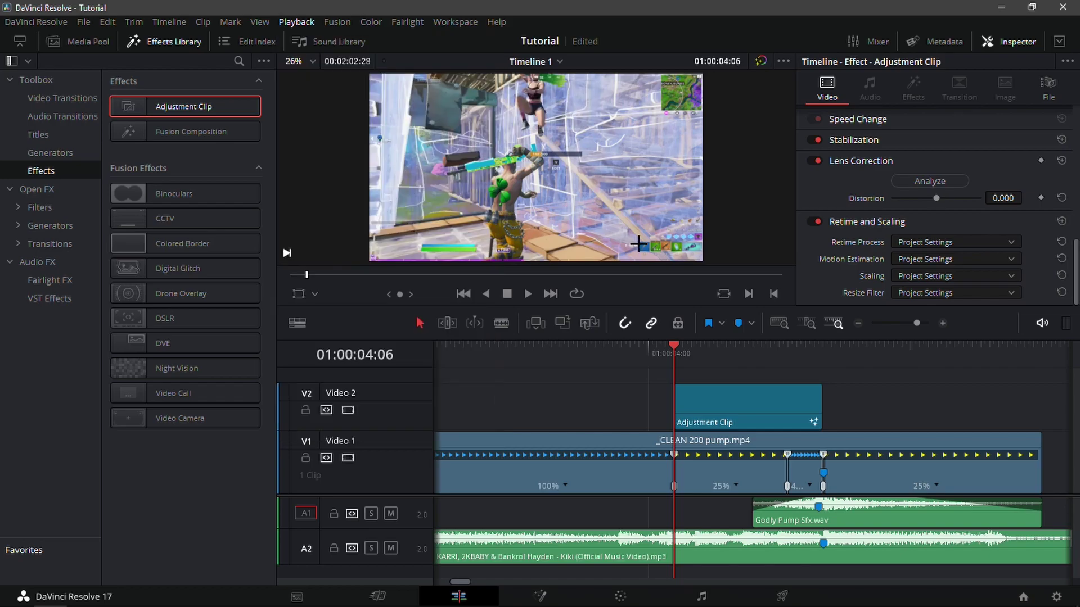
Enable Render Cache Color Output on the Adjustment Clip, play it back, and zoom the timeline out
right_click(732, 403)
left_click(843, 397)
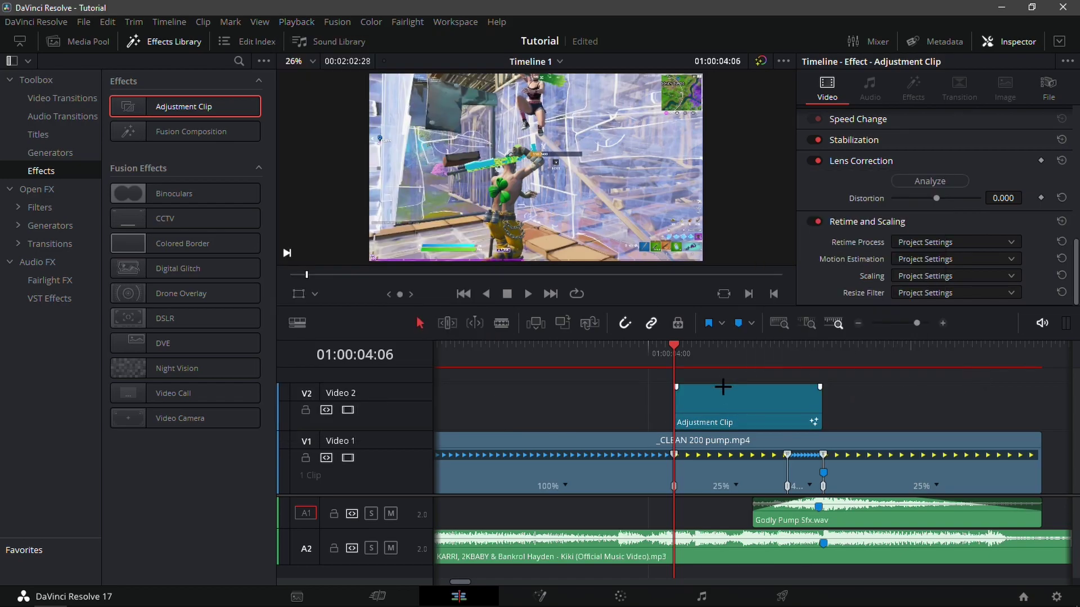
right_click(722, 419)
left_click(989, 414)
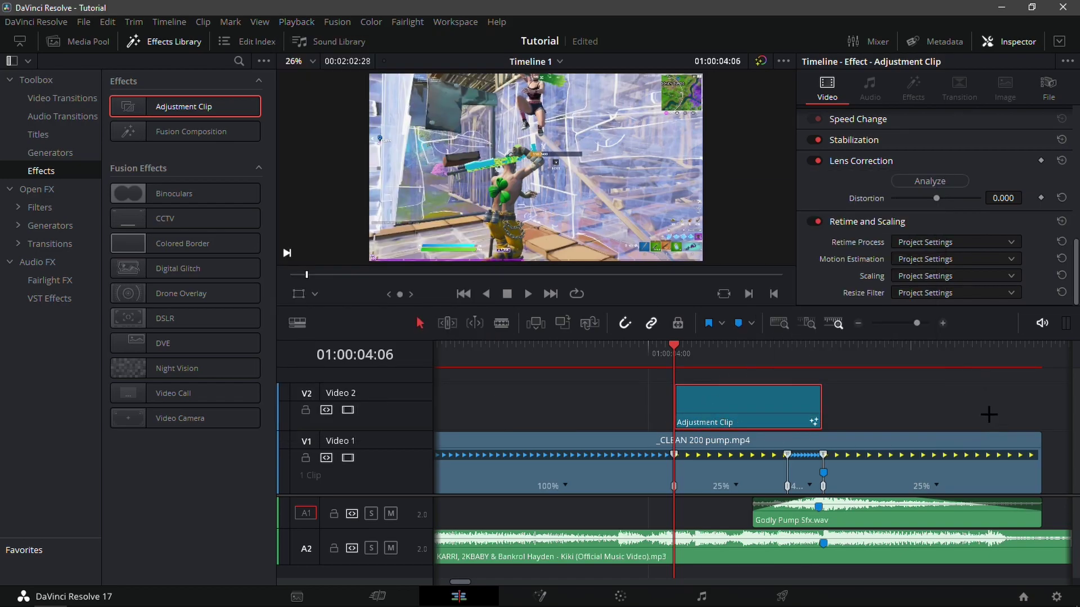
key("space")
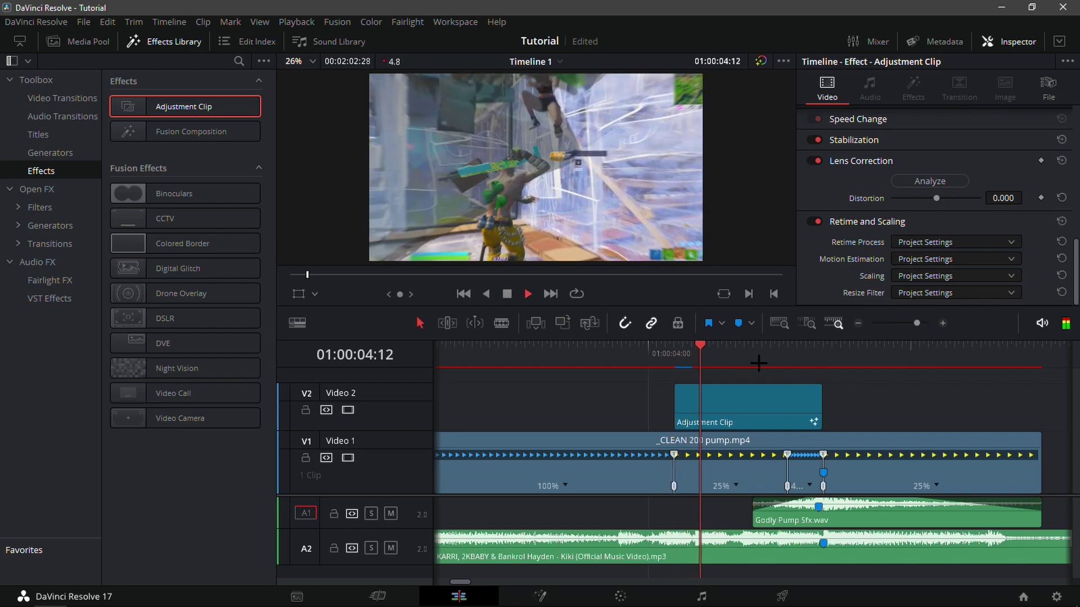
key("space")
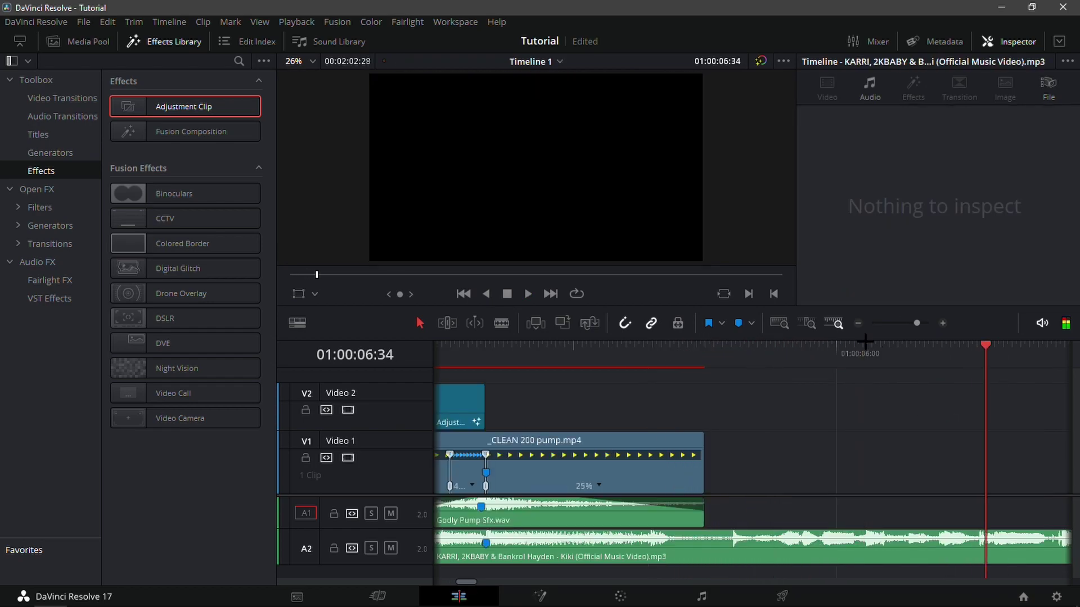
left_click(860, 323)
left_click_drag(751, 360, 344, 470)
left_click(478, 467)
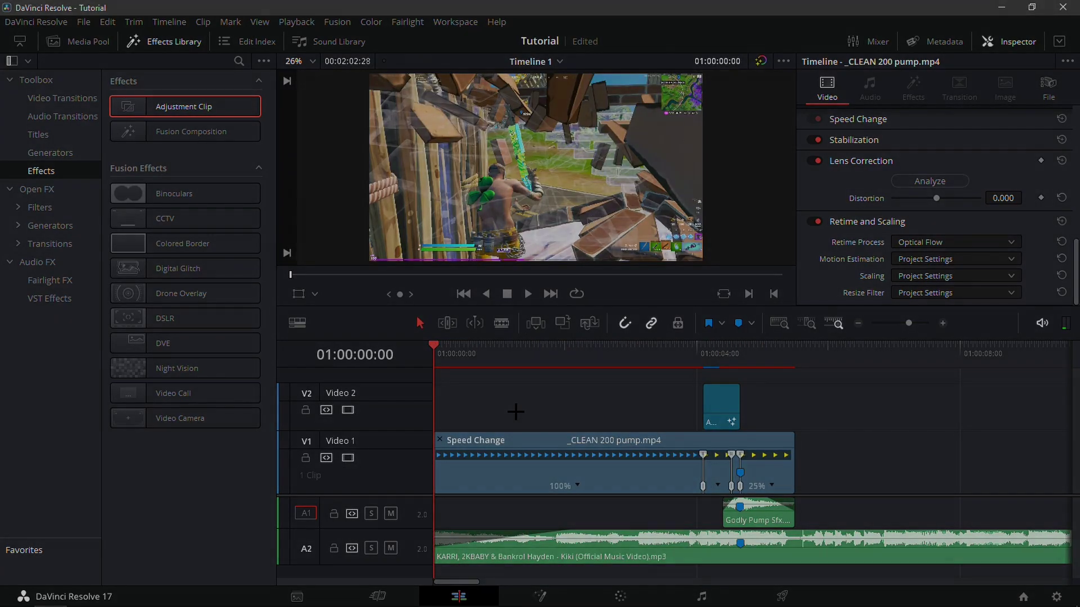
key("space")
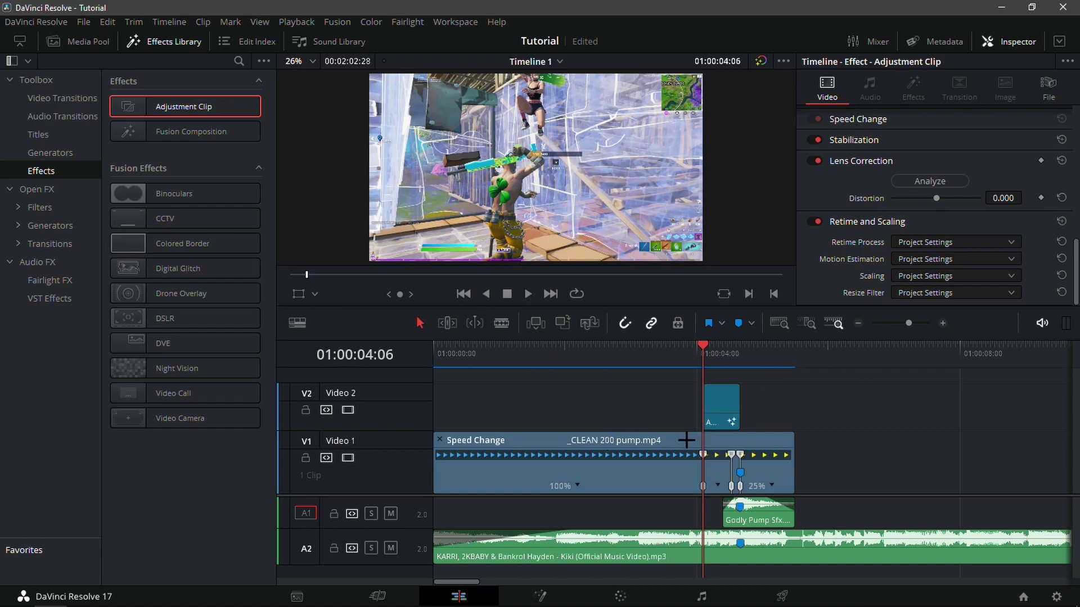
left_click(670, 354)
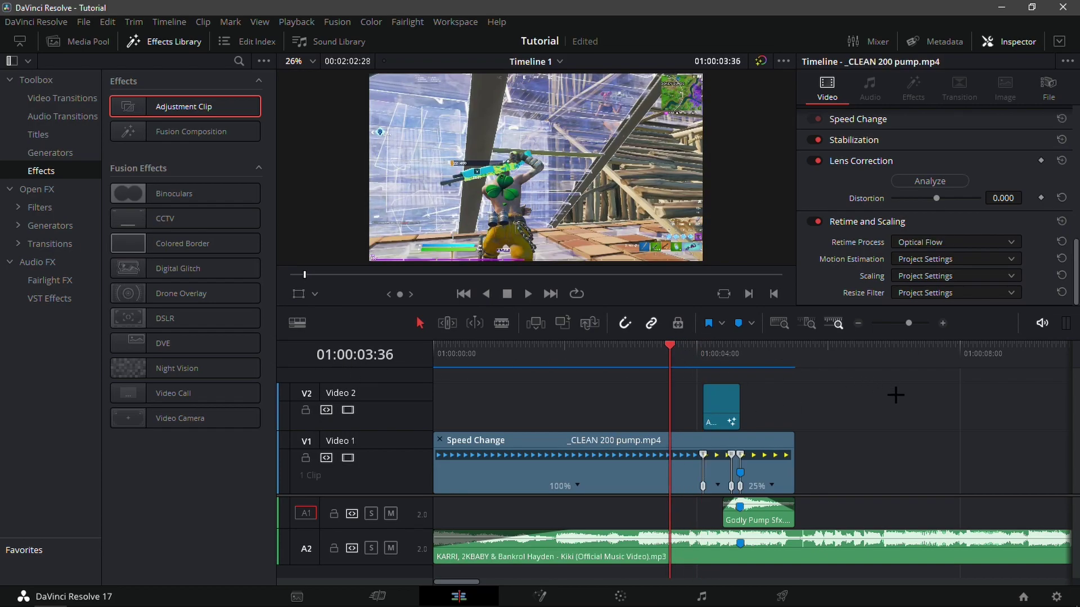
key("space")
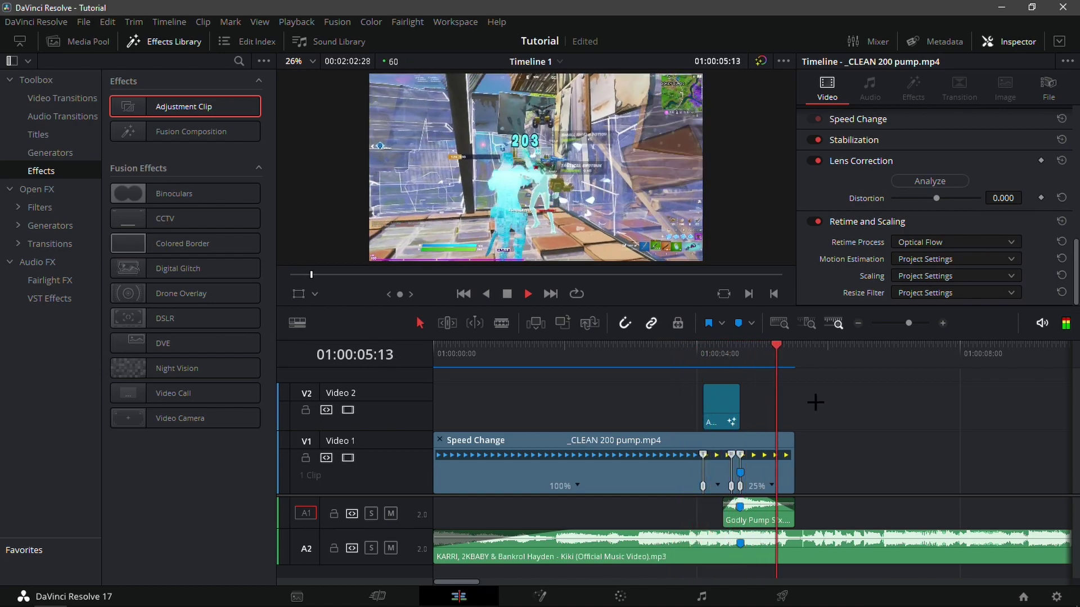
left_click_drag(731, 345, 703, 367)
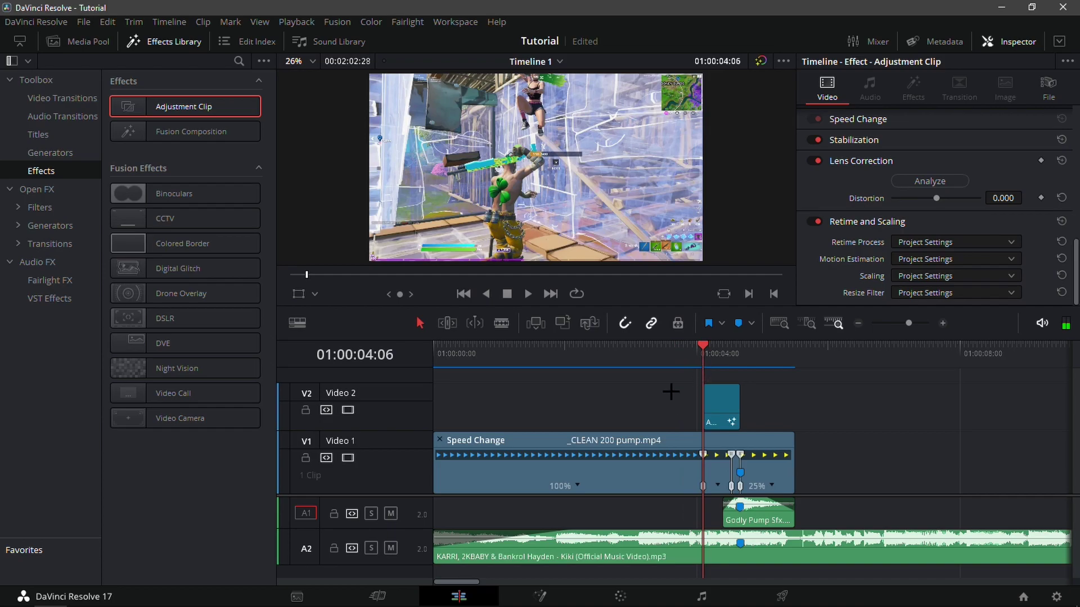
mouse_move(185, 106)
left_mouse_down()
mouse_move(217, 106)
mouse_move(723, 329)
mouse_move(755, 370)
mouse_move(700, 386)
mouse_move(740, 377)
left_mouse_up()
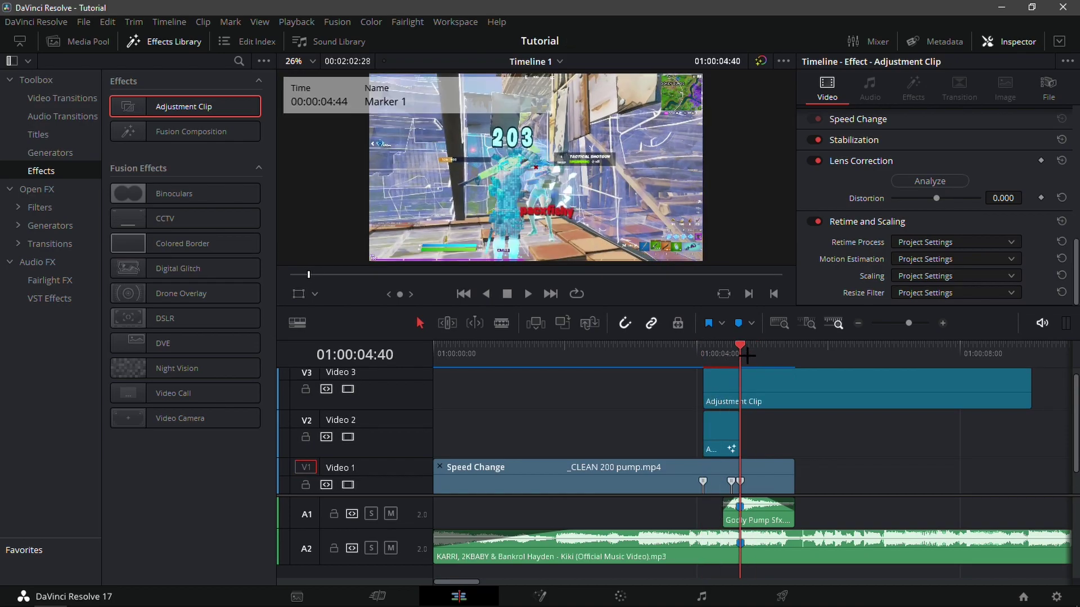
Split the new Video 3 adjustment clip at the playhead and delete the part after it
scroll(748, 371, "down", 1)
scroll(771, 376, "up", 1)
left_click(783, 385)
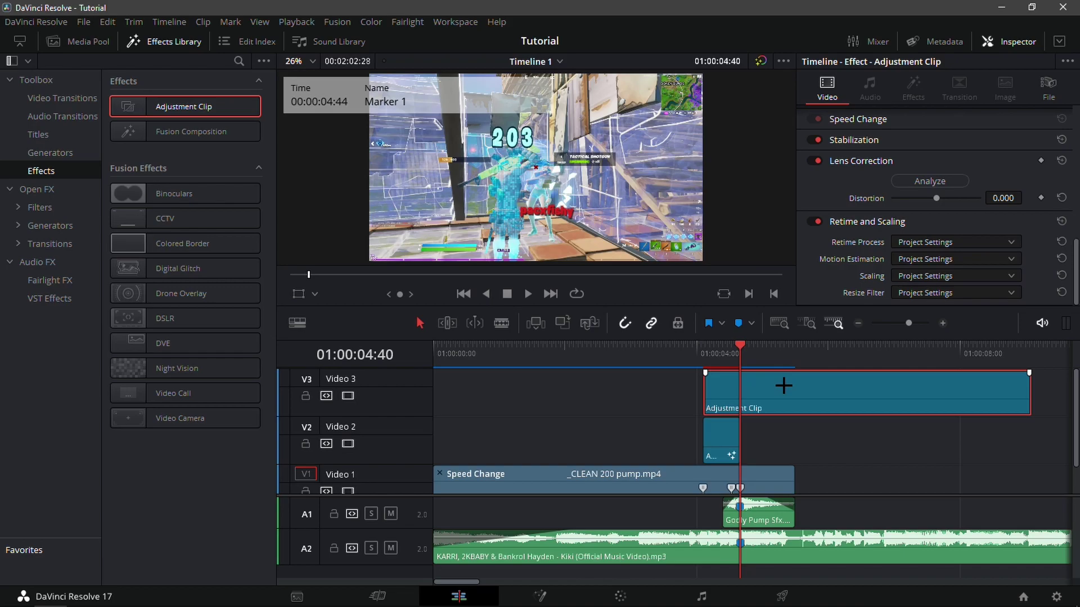
key("ctrl+b")
key("Delete")
left_click_drag(740, 345, 703, 345)
Trim the new clip to start at 01:00:04:06
left_click(722, 441)
left_click(818, 392)
left_click(705, 388)
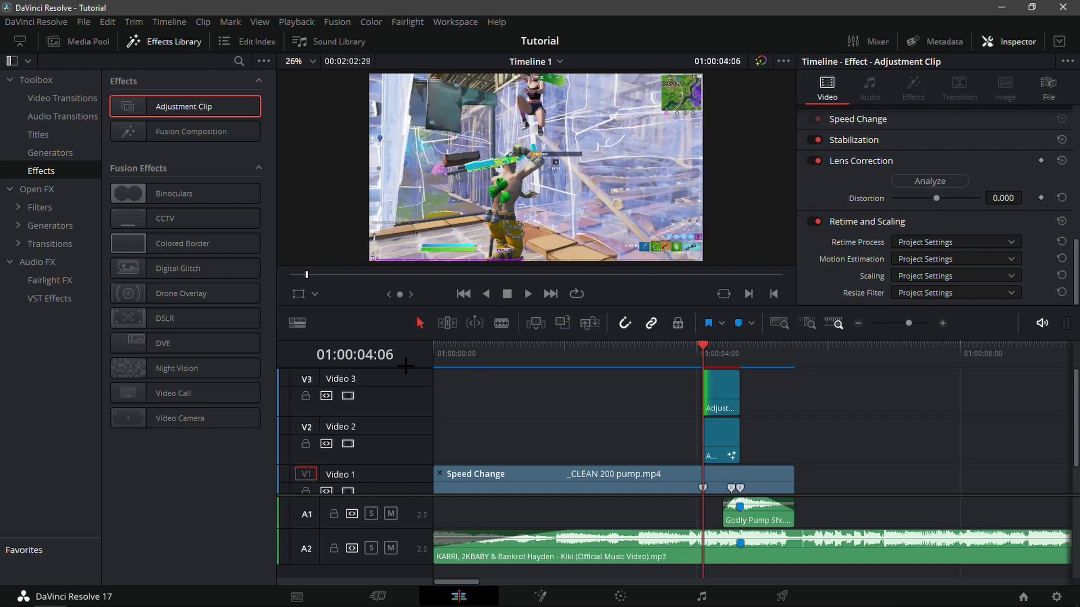
Enlarge the track area to show Video 3 and open the adjustment clip in Fusion
key("ctrl+r")
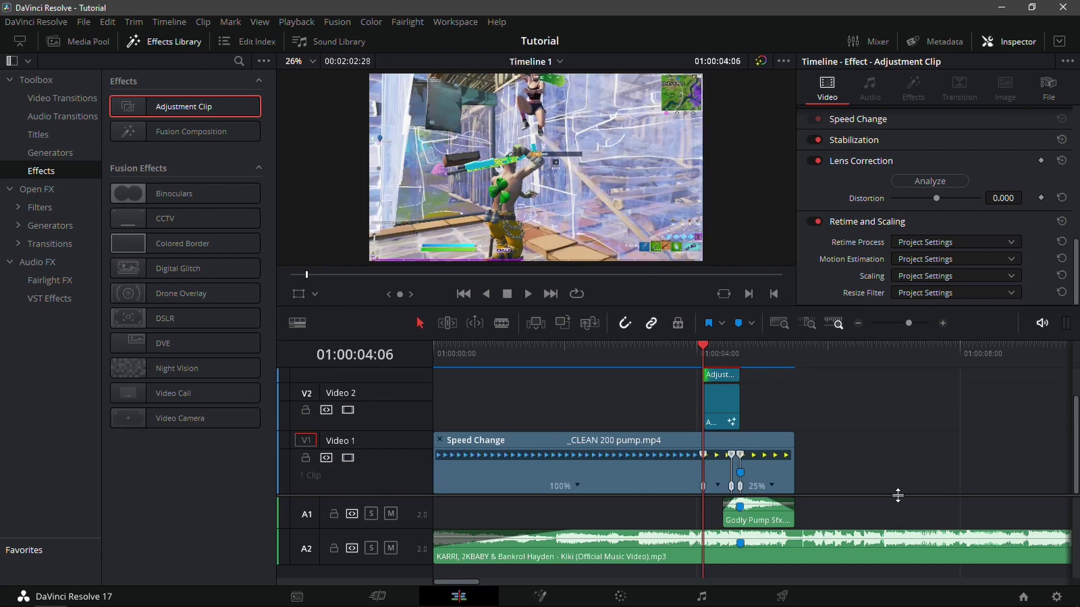
left_click_drag(898, 495, 897, 511)
key("ctrl+r")
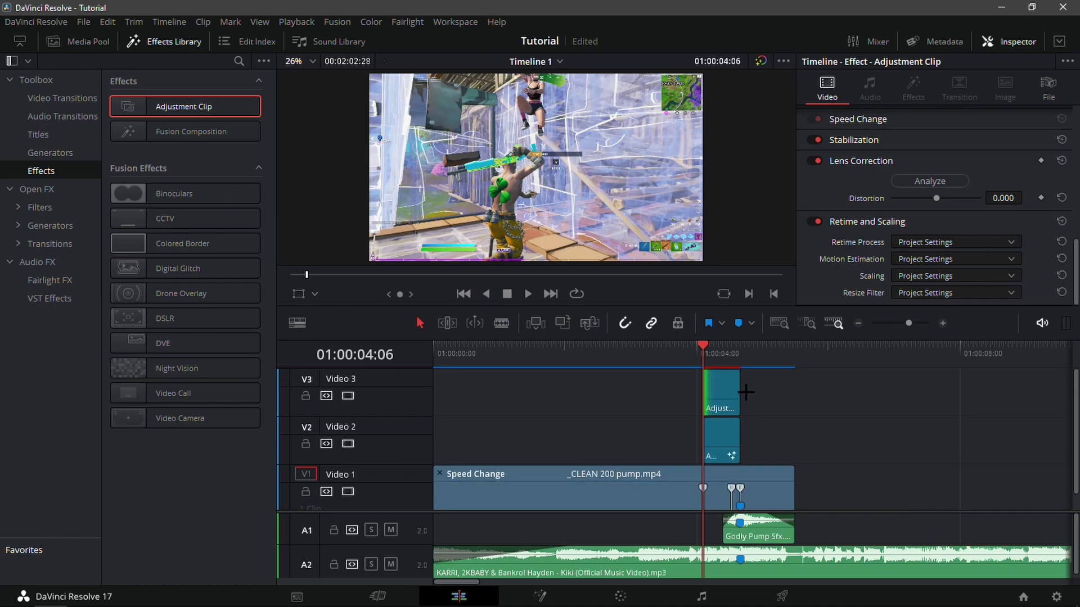
key("ctrl+r")
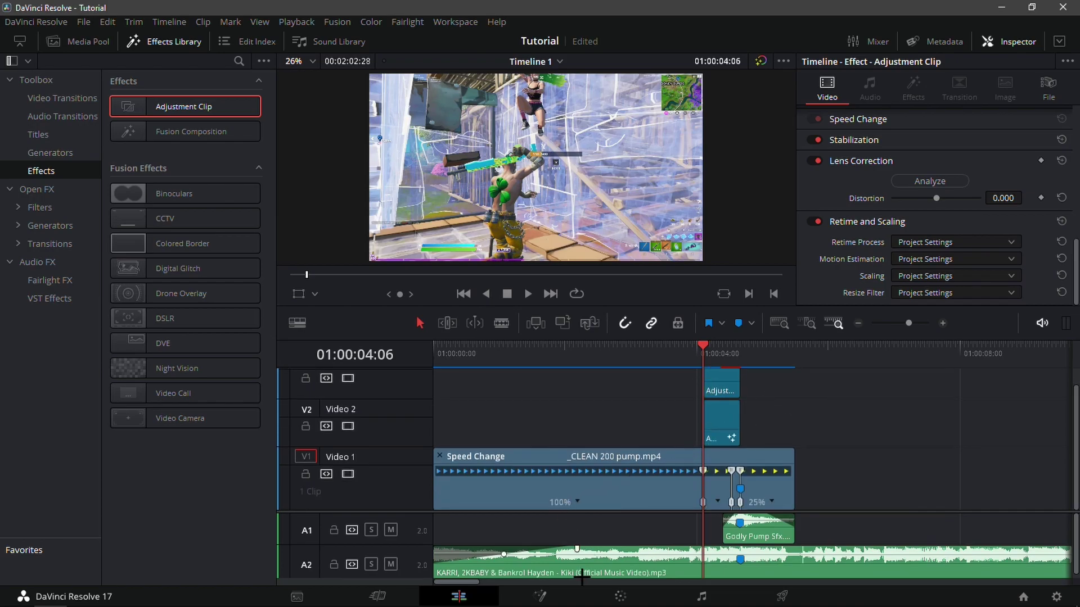
left_click(721, 360)
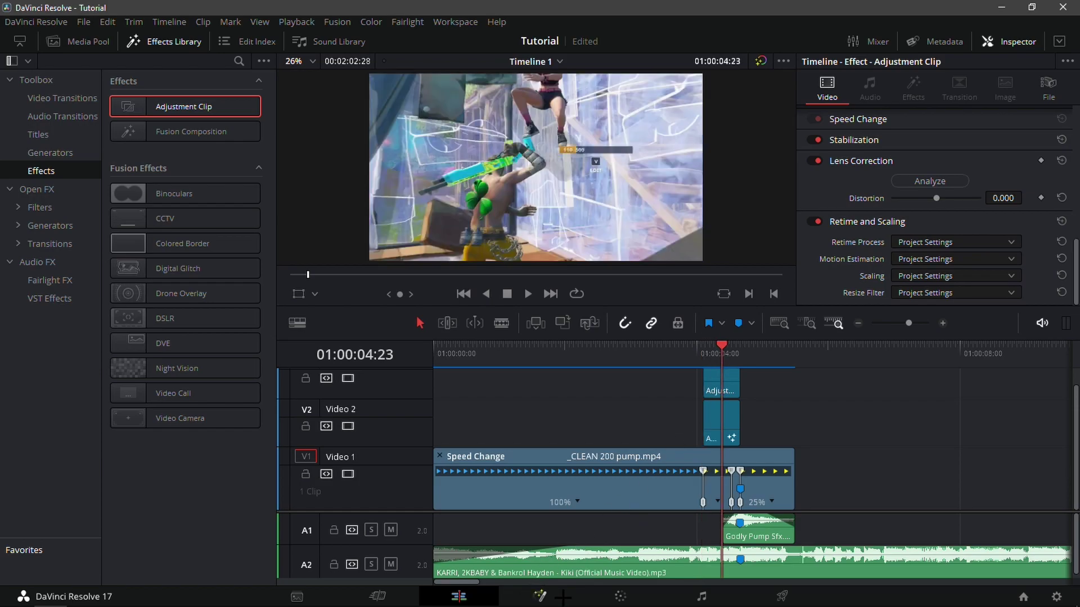
left_click(540, 596)
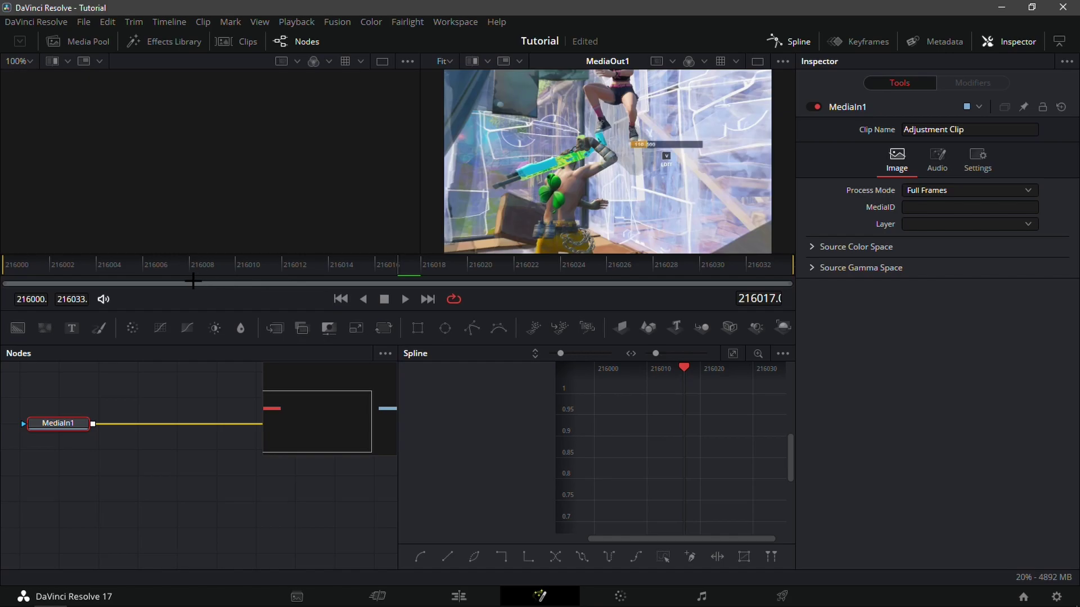
Keyframe S_Shake Amplitude at 0 on the clip's first frame and 0.12 on its last
key("Home")
left_click(808, 37)
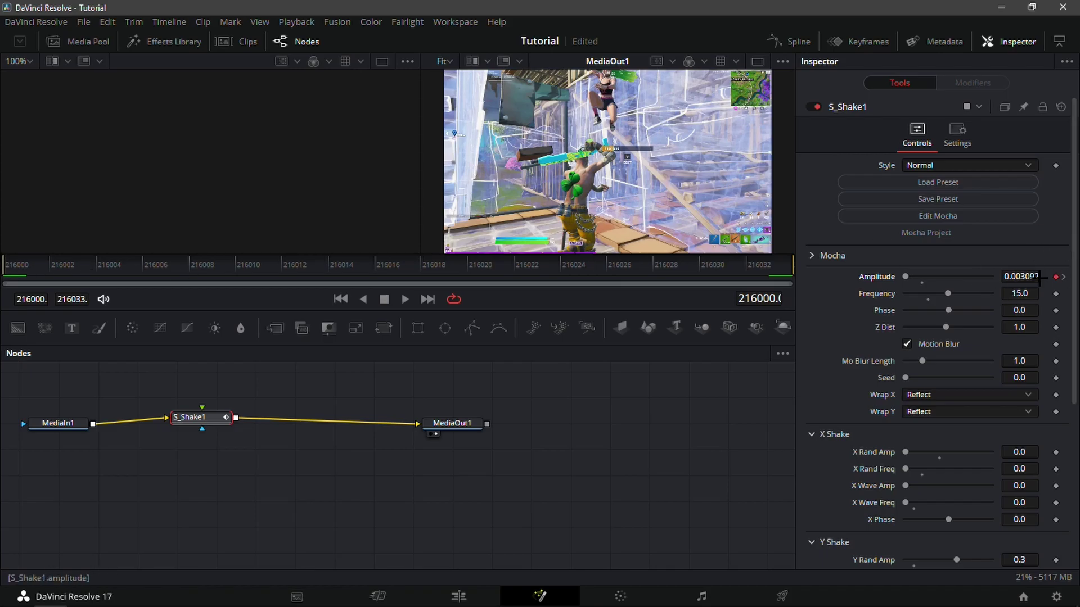
left_click(1019, 276)
type("0")
key("Tab")
left_click(733, 267)
left_click(1028, 275)
key("BackSpace")
type(".12")
key("Tab")
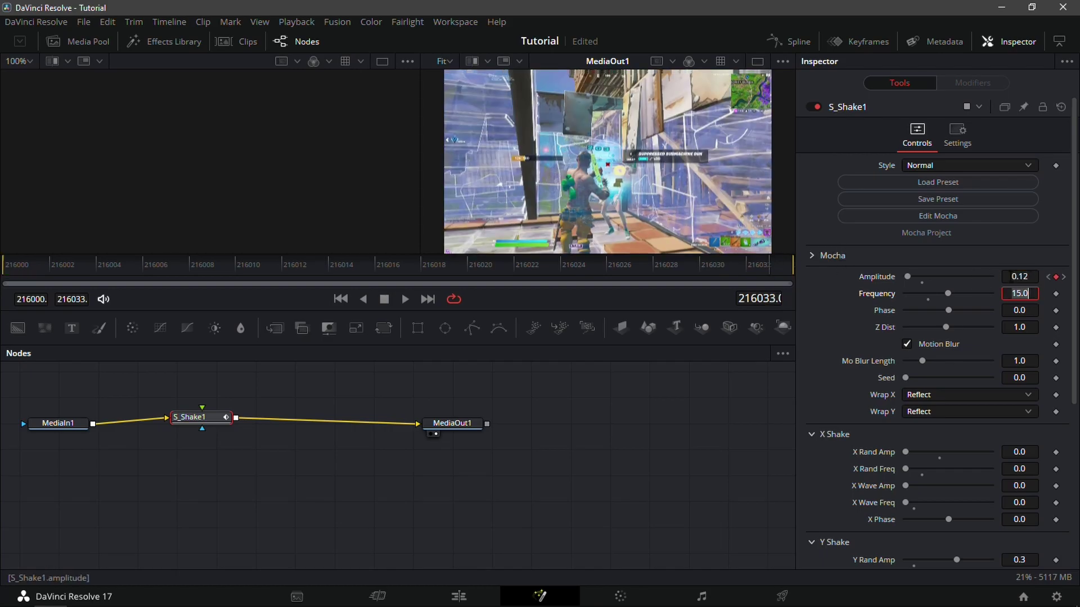
left_click(459, 596)
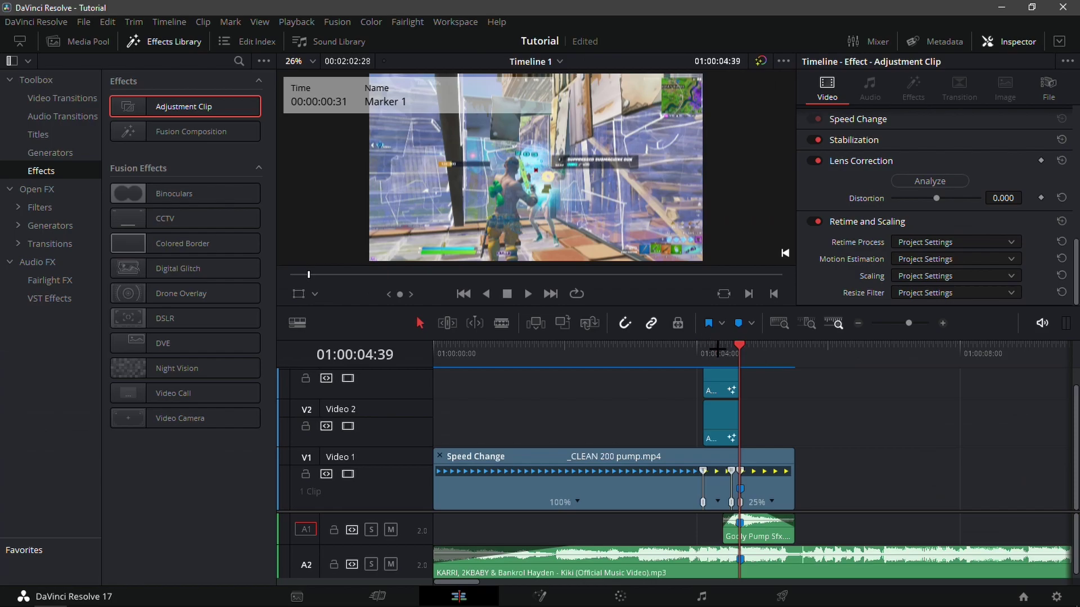
mouse_move(717, 349)
left_mouse_down()
mouse_move(702, 354)
mouse_move(722, 356)
mouse_move(695, 361)
left_mouse_up()
key("space")
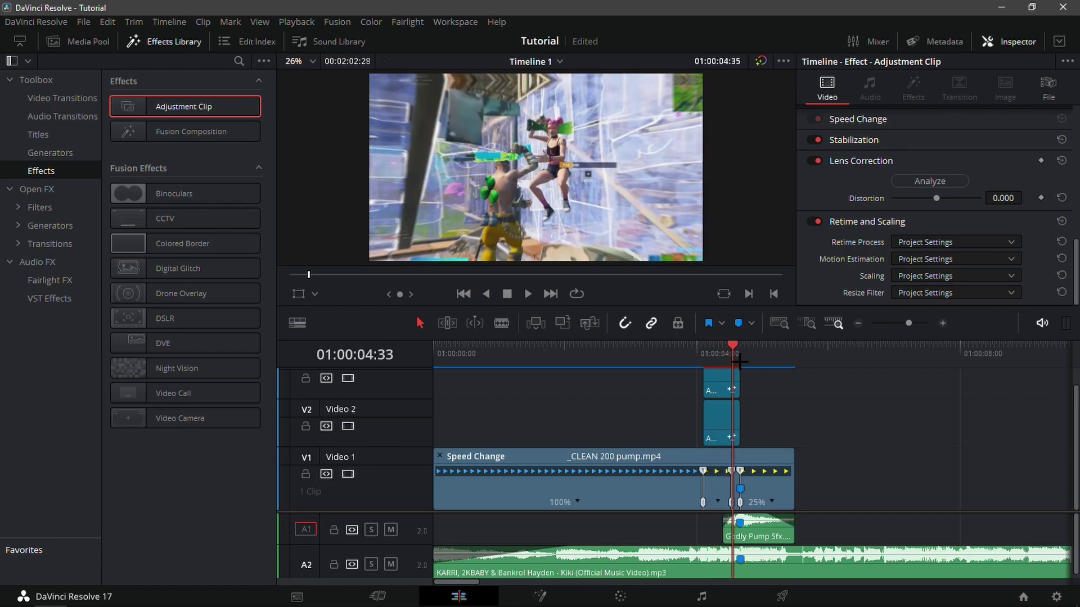
left_click(687, 353)
key("space")
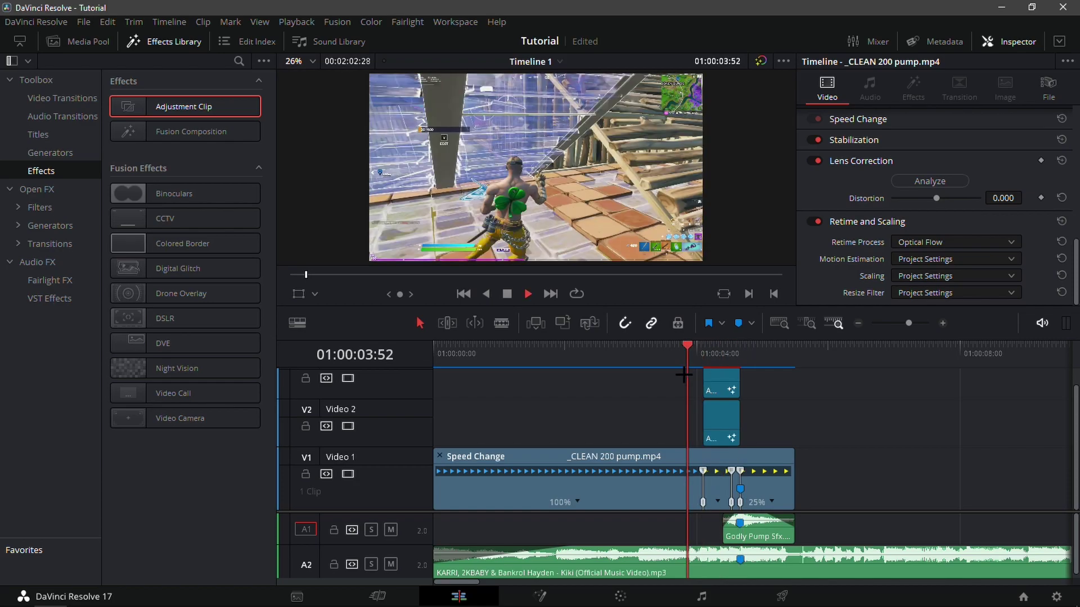
left_click_drag(755, 358, 740, 353)
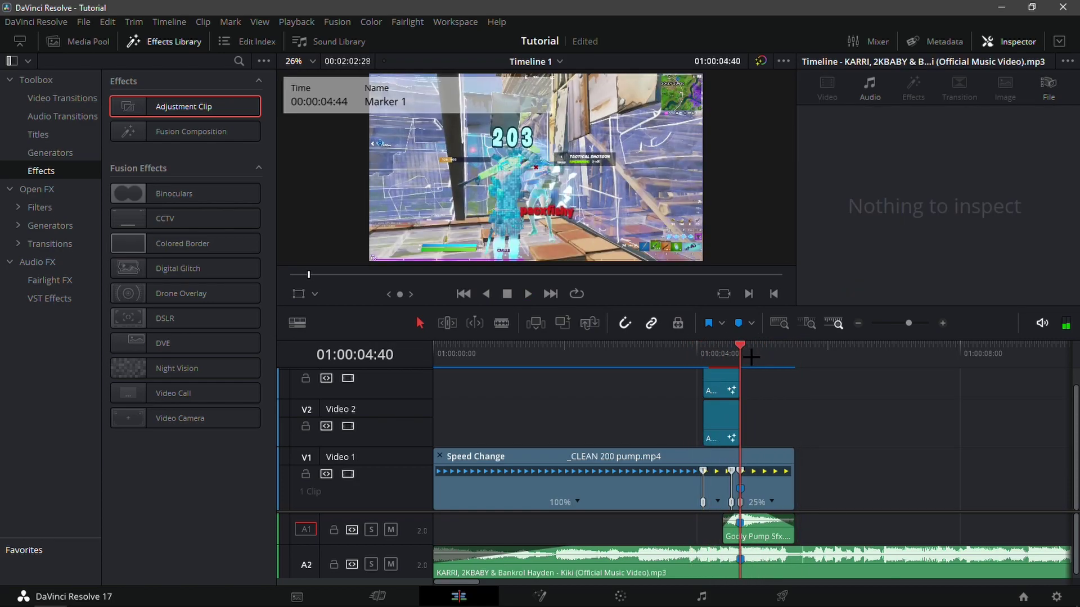
From the Media Pool's SBR7 bin, place Unique God Impact on Video 2 after the adjustment clip
left_click(135, 41)
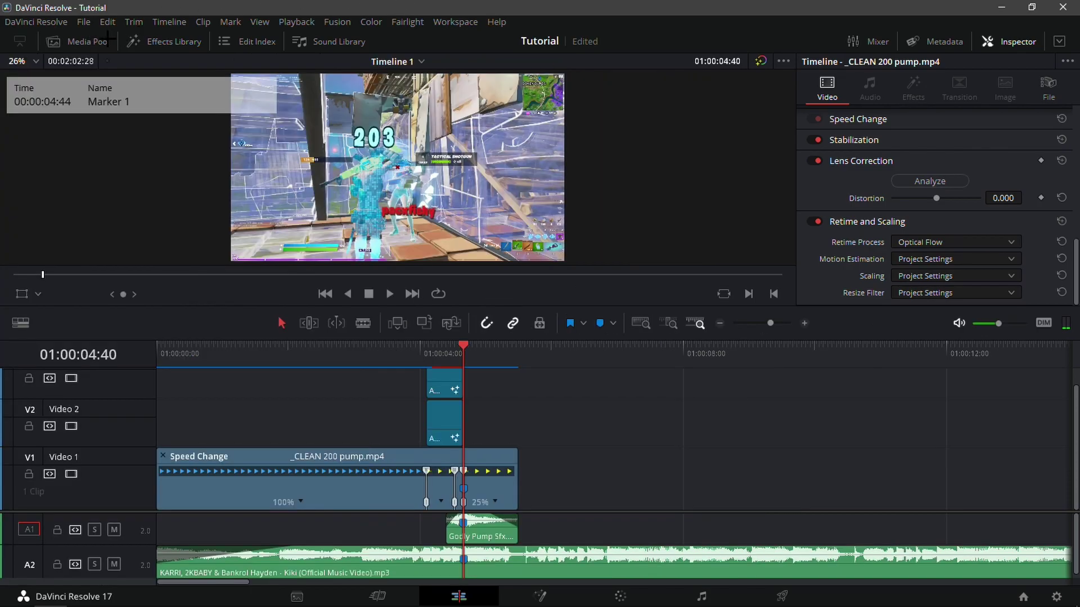
left_click(54, 41)
left_click(34, 475)
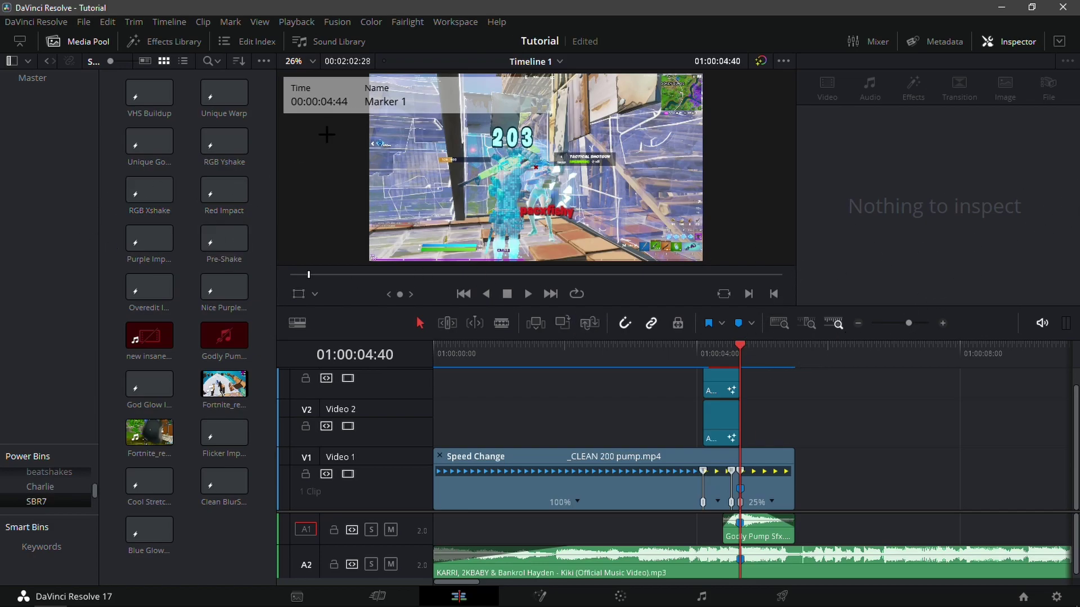
left_click(159, 153)
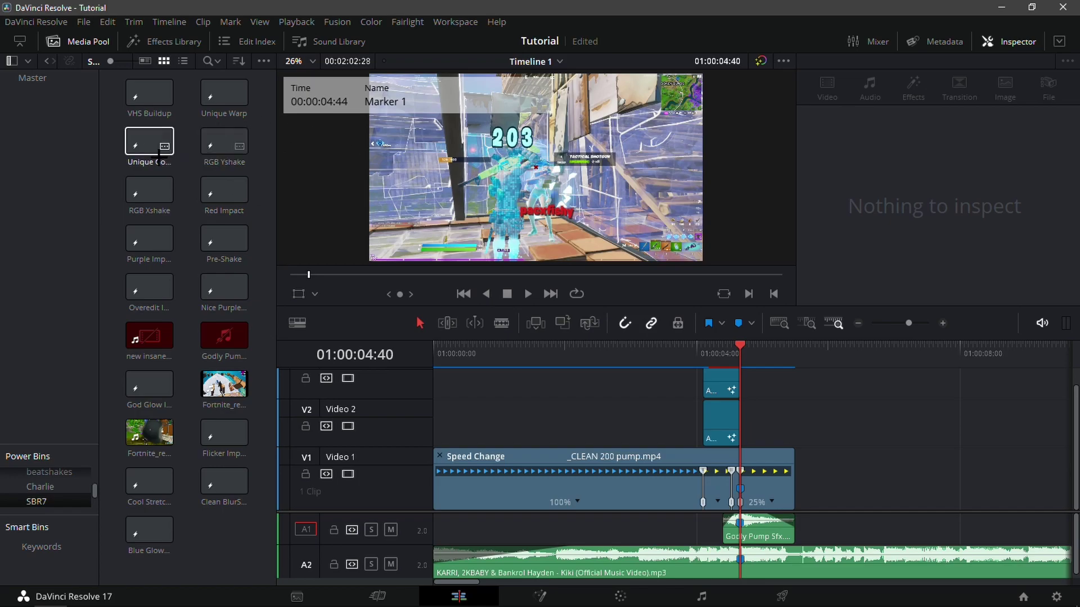
left_click_drag(790, 409, 746, 430)
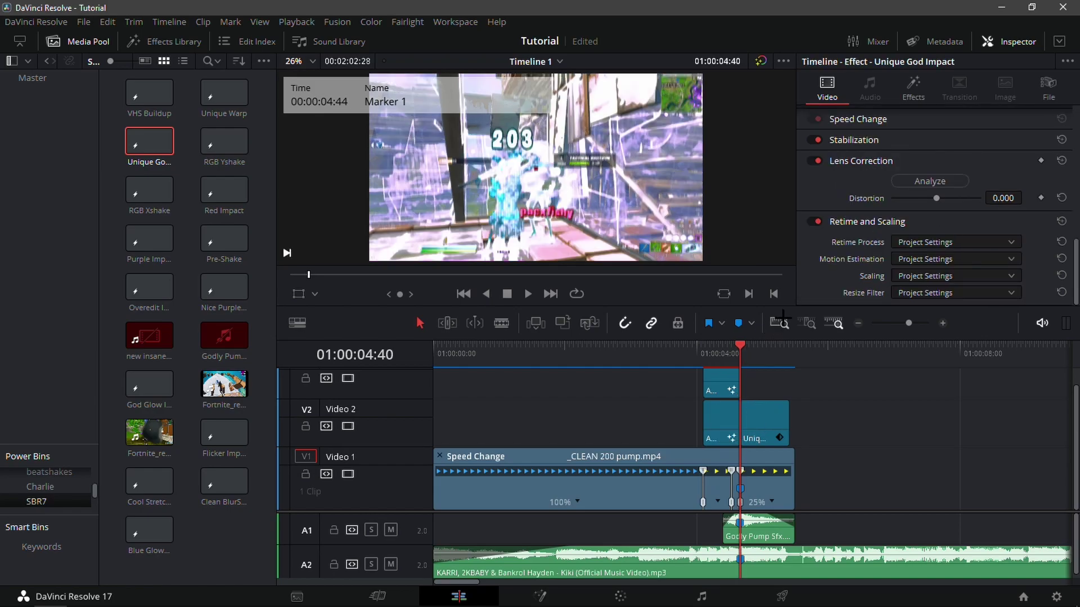
mouse_move(738, 348)
left_mouse_down()
mouse_move(798, 348)
mouse_move(803, 360)
mouse_move(856, 344)
left_mouse_up()
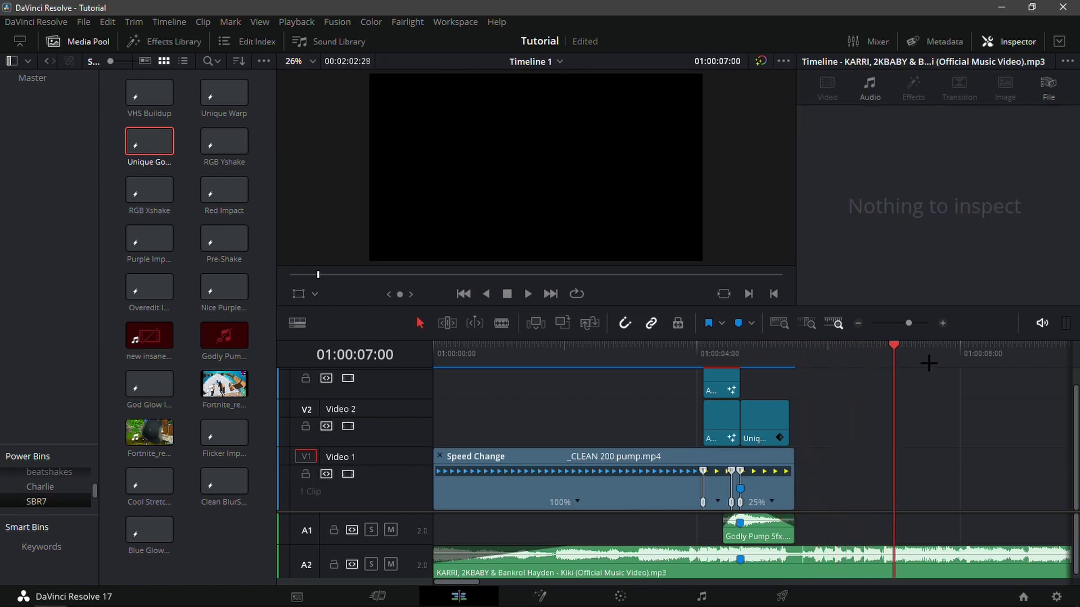